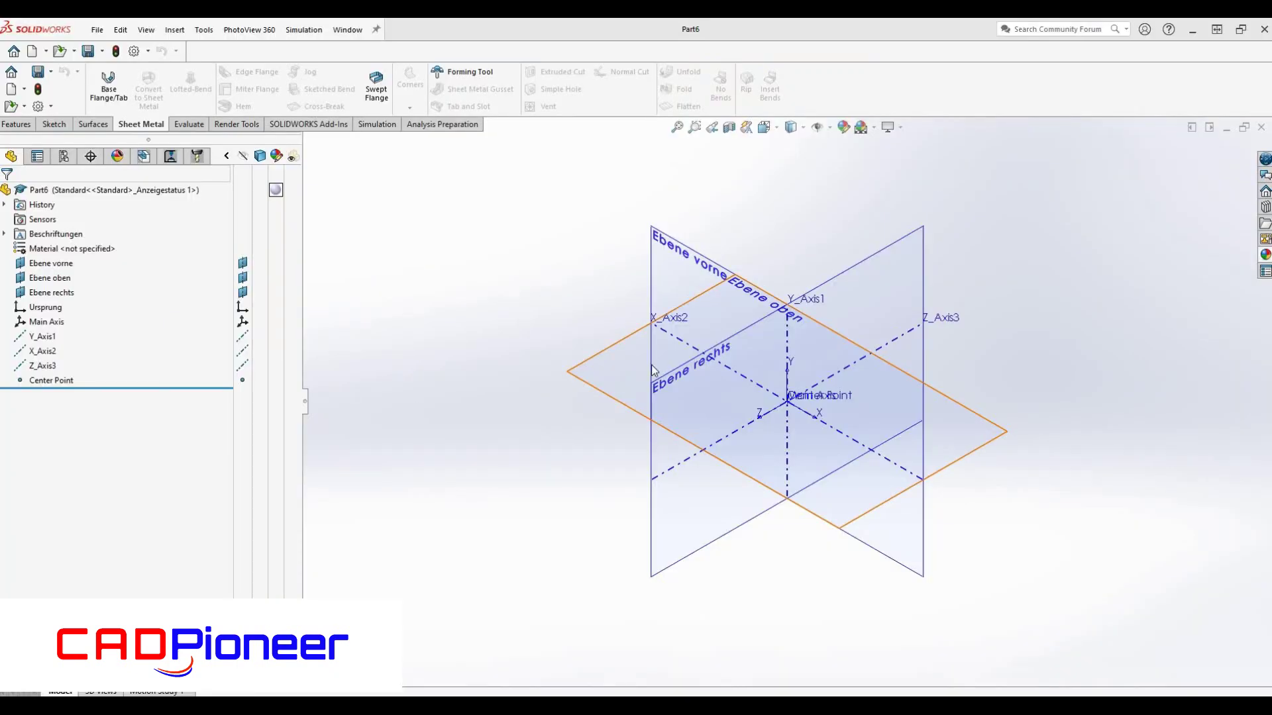
- Draw an upper and a lower circle on the top plane
left_click(787, 290)
left_click(750, 267)
left_click(787, 523)
left_click(168, 72)
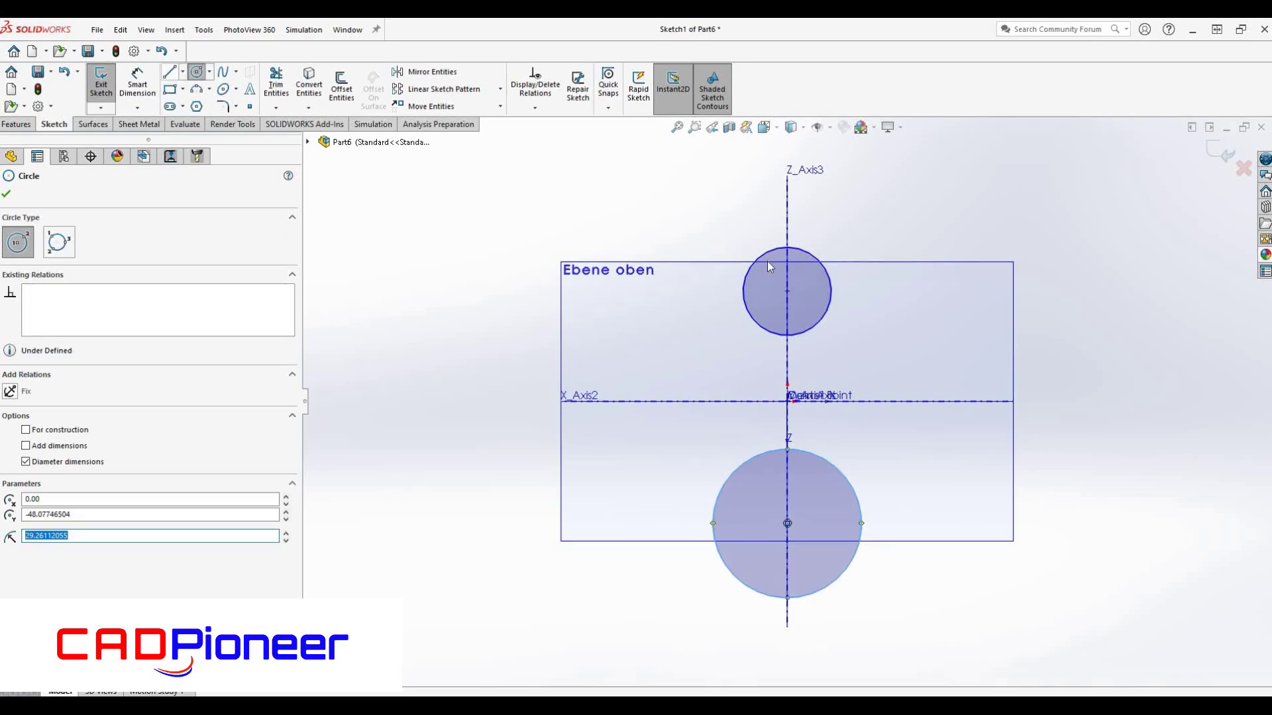
- Draw left and right side lines running past both circles
left_click(755, 235)
double_click(706, 559)
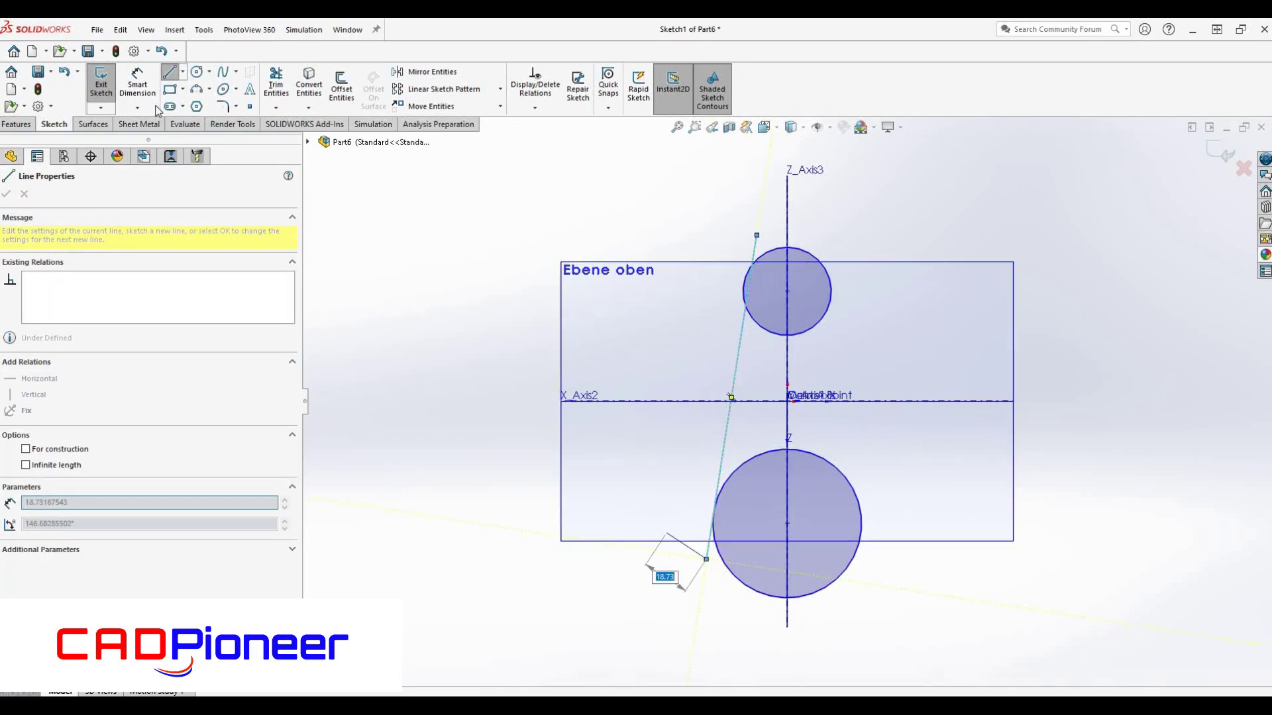
key("Escape")
left_click(818, 245)
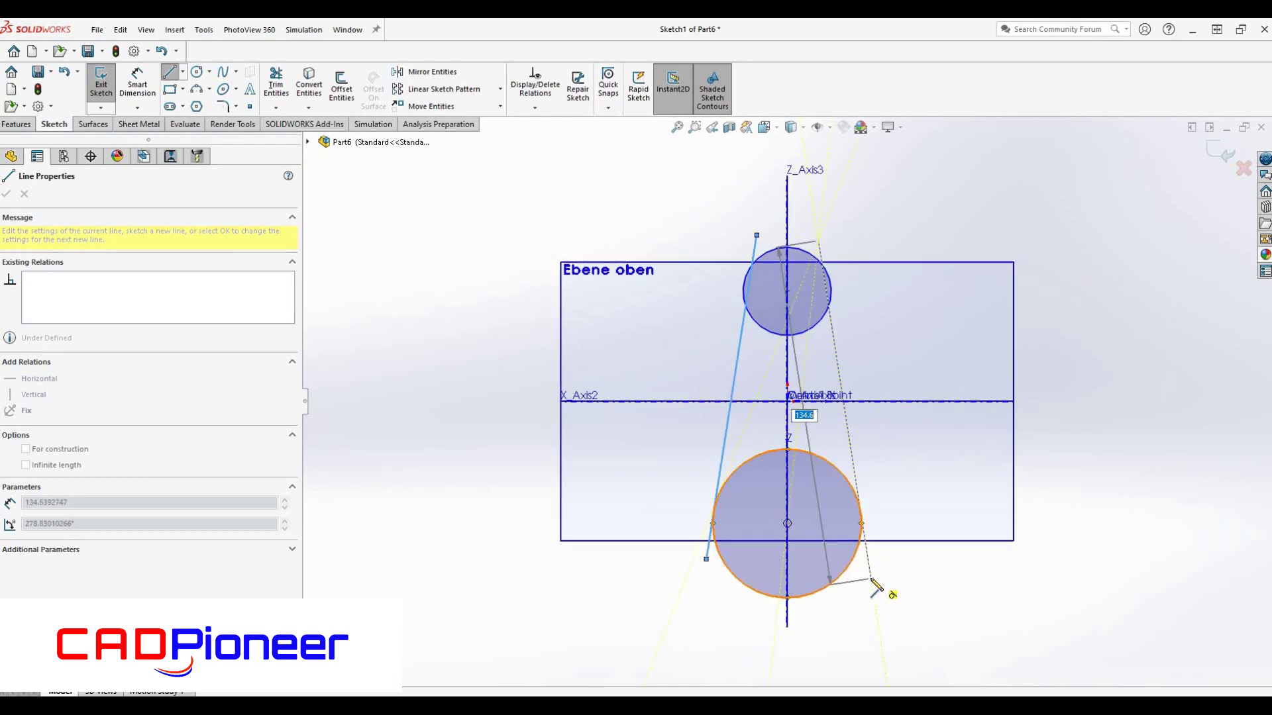
double_click(870, 577)
key("Escape")
- Make the side lines tangent to the circles and power-trim the inner arcs and overhangs
left_click(833, 286)
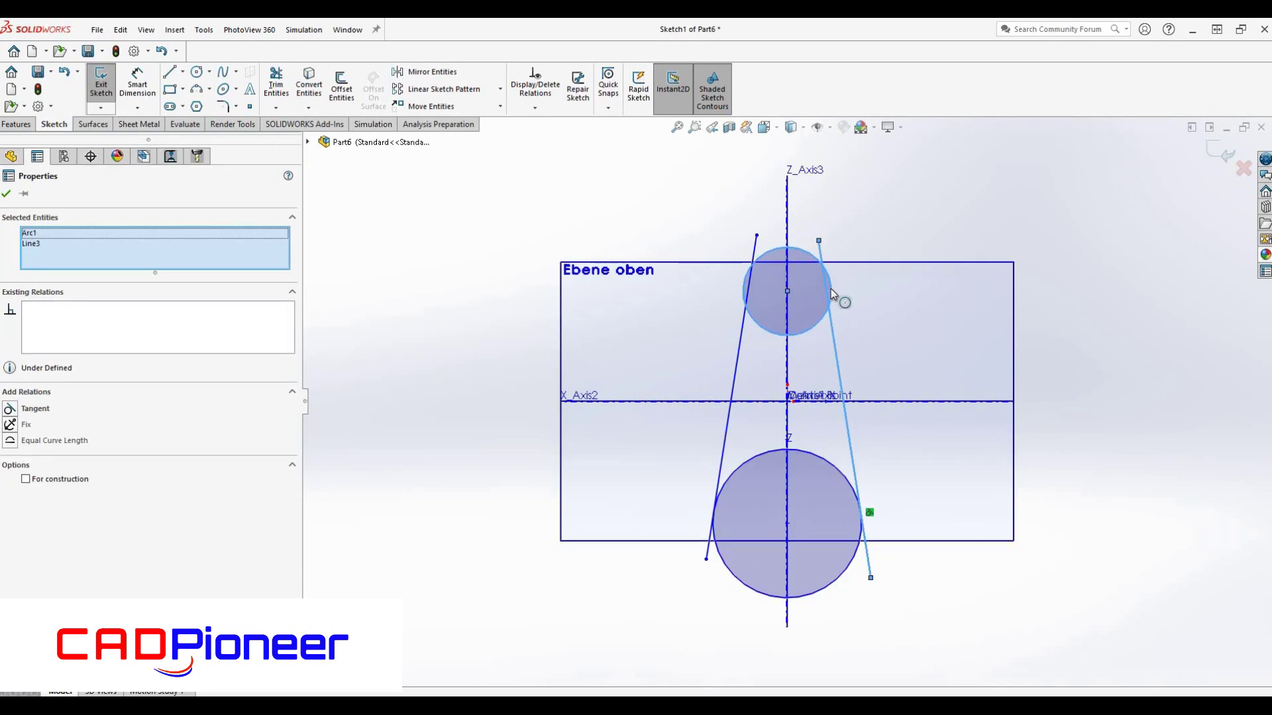
left_click(746, 307)
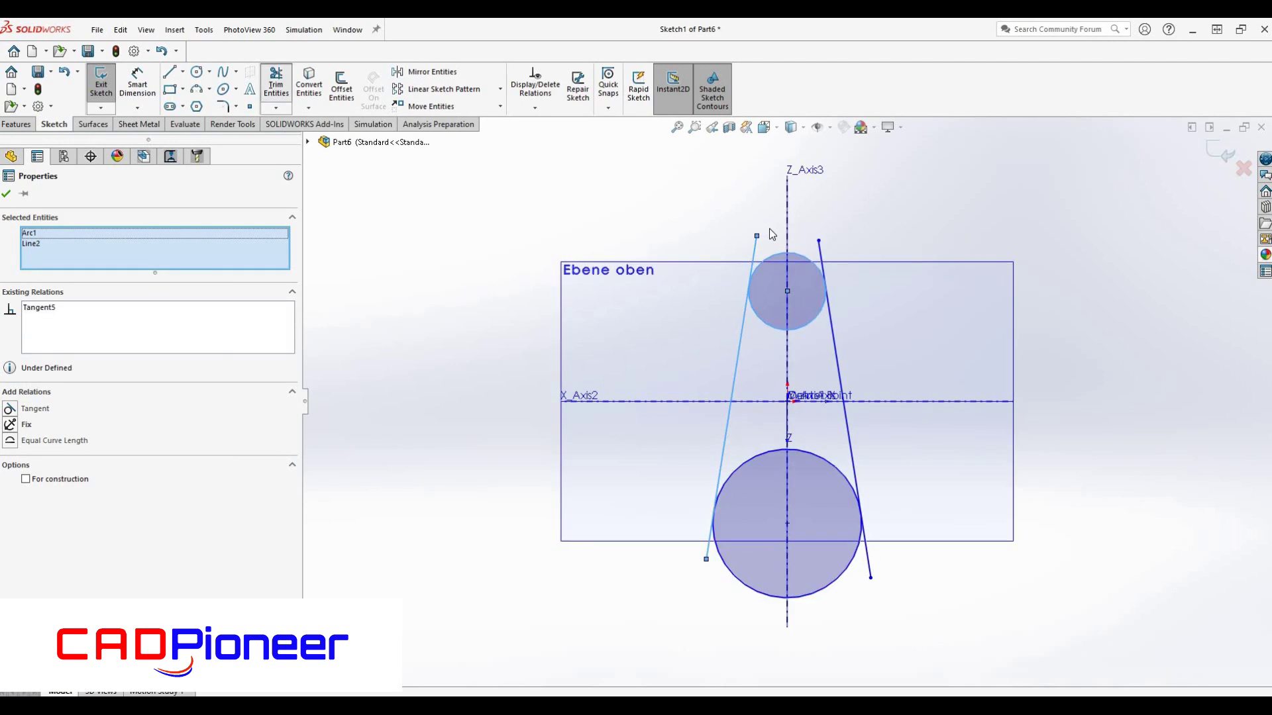
left_click(276, 81)
mouse_move(824, 261)
left_mouse_down()
mouse_move(741, 432)
mouse_move(868, 571)
left_mouse_up()
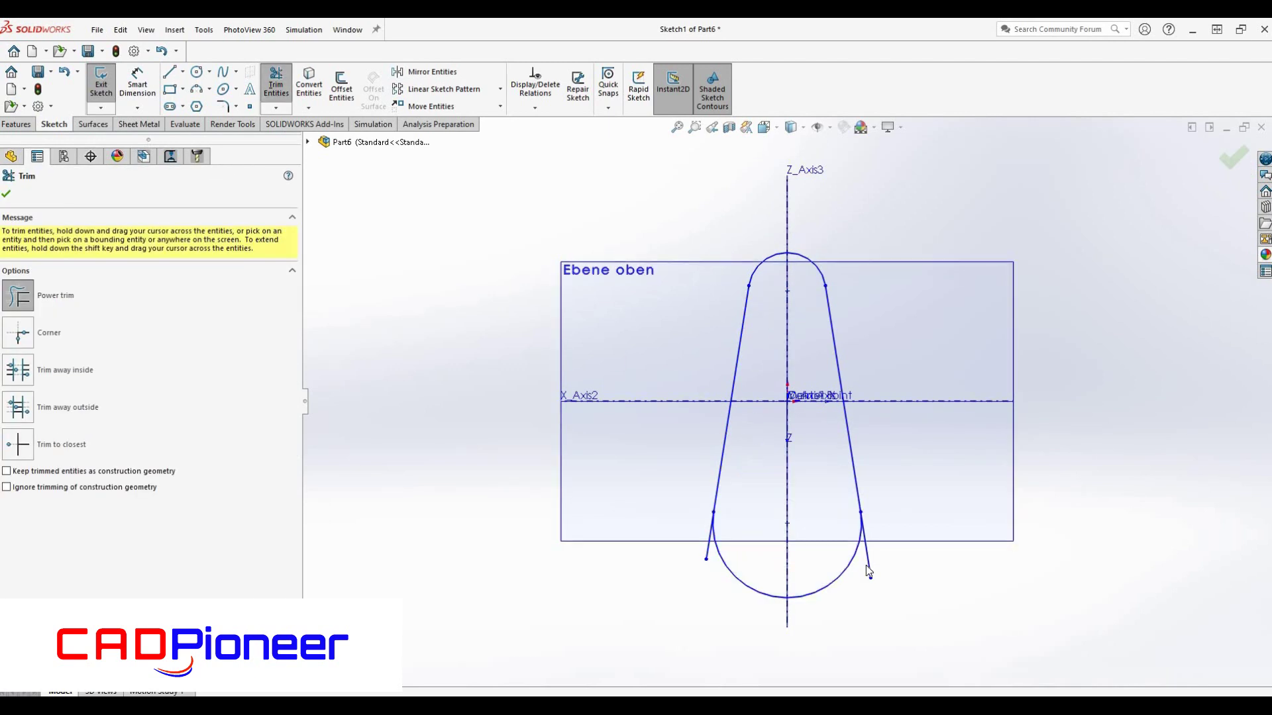
- Trim the leftover stub and give the top arc radius 30 and the bottom arc radius 80
left_click(707, 550)
left_click(137, 85)
left_click(809, 261)
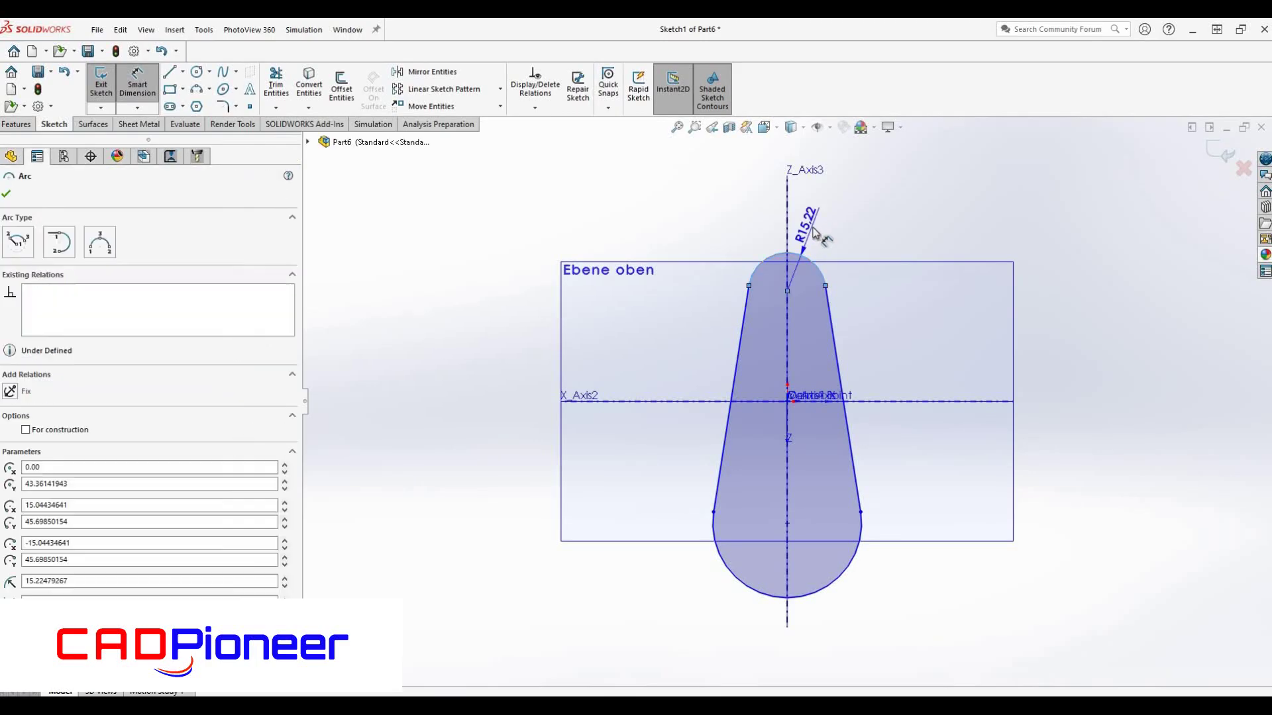
left_click(815, 232)
type("30")
key("Return")
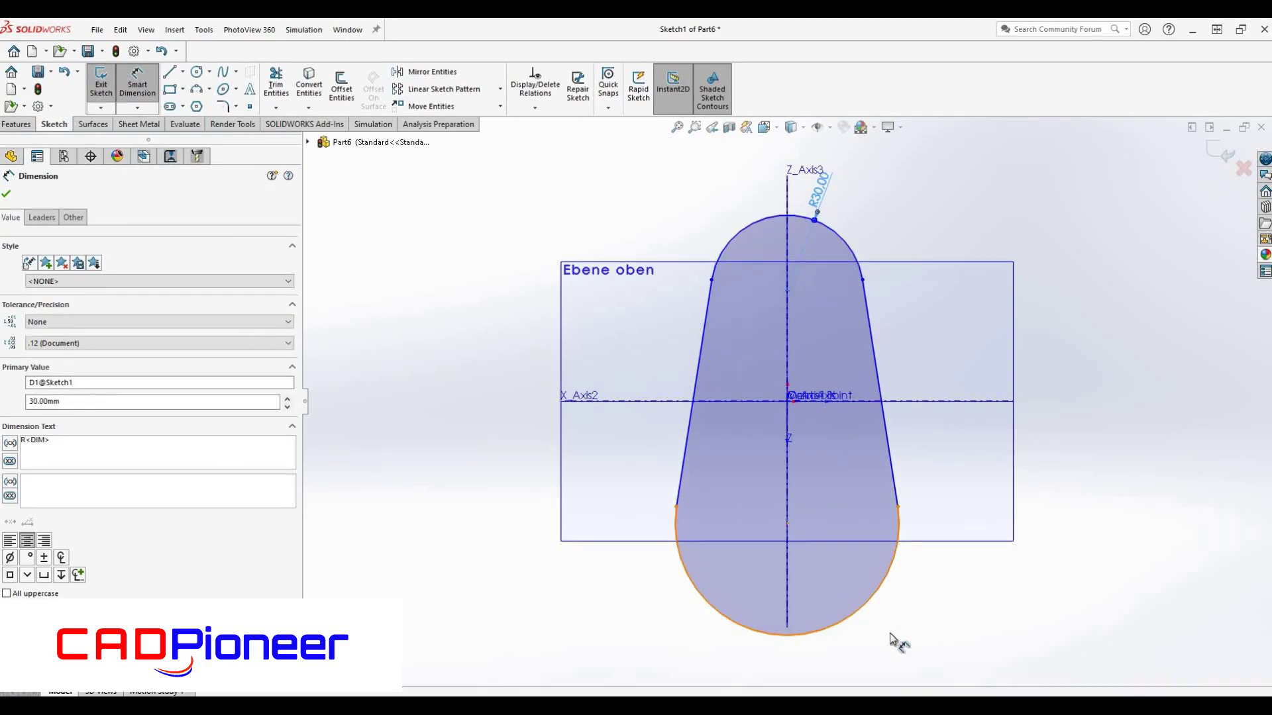
left_click(889, 634)
left_click(894, 642)
type("80")
key("Return")
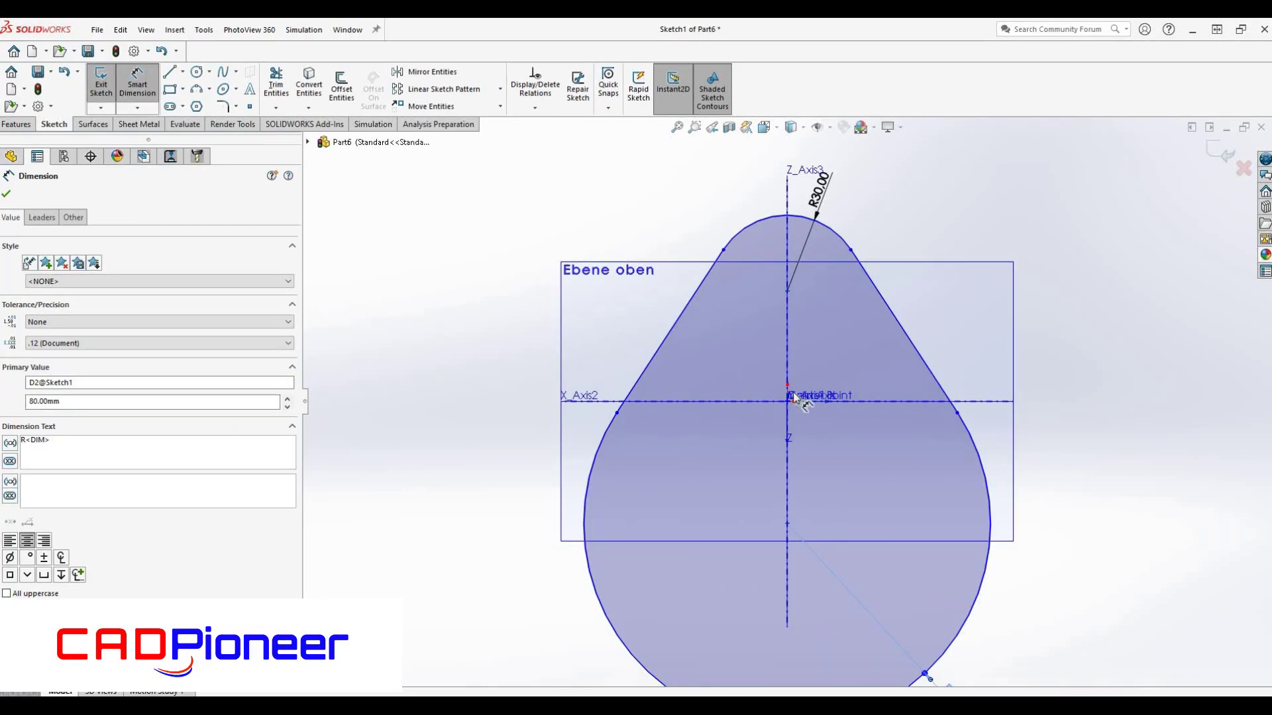
- Place both arc centres 75 mm from the horizontal axis, one above and one below
left_click(757, 403)
left_click(784, 311)
left_click(616, 335)
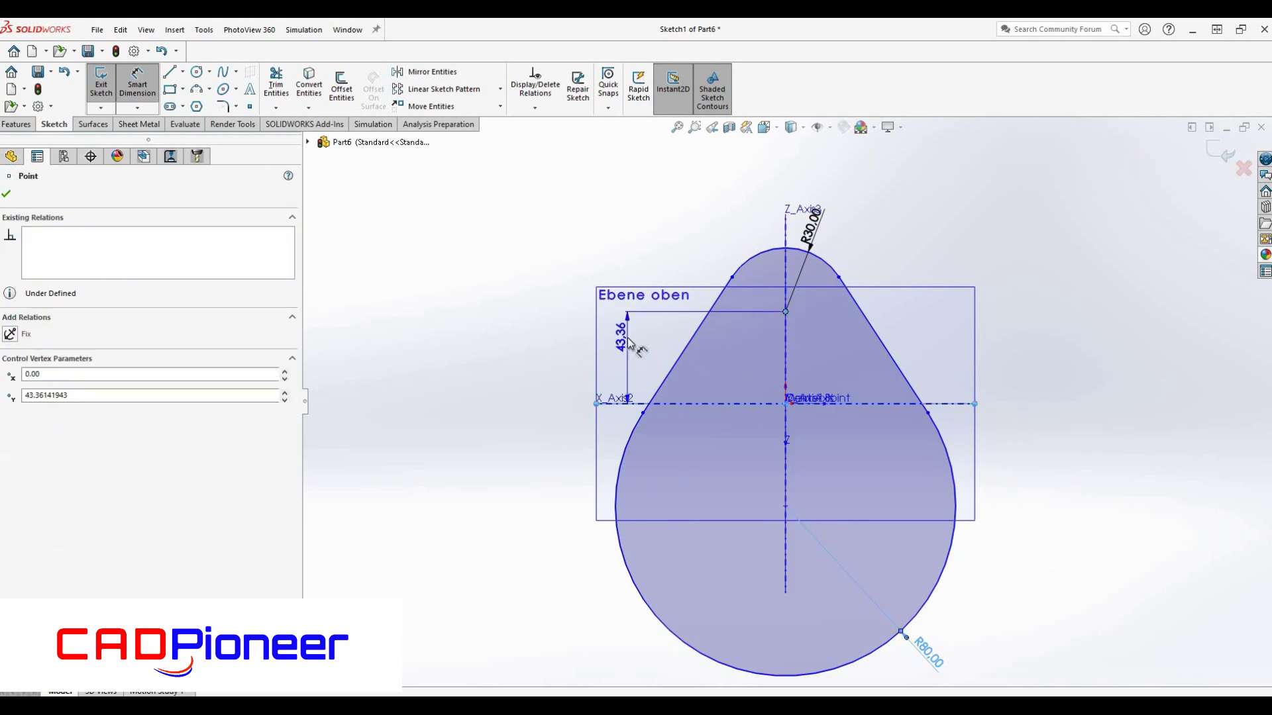
type("75")
key("Return")
left_click(759, 404)
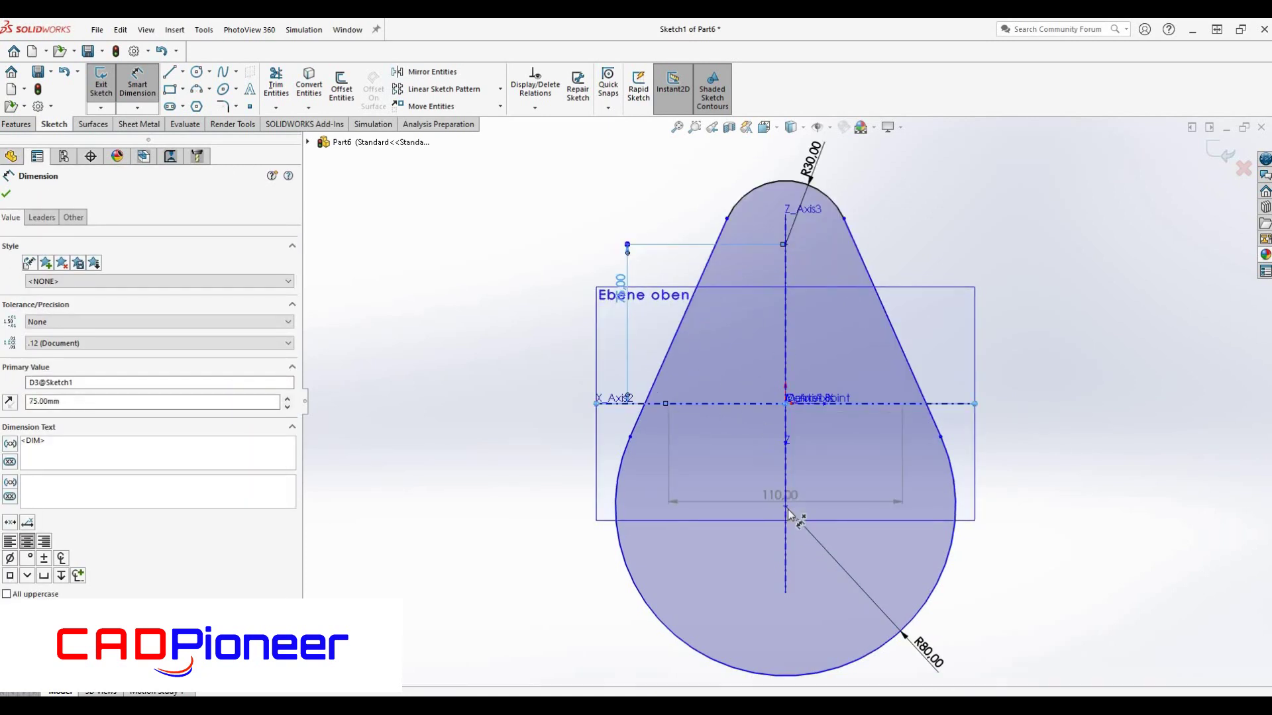
left_click(553, 457)
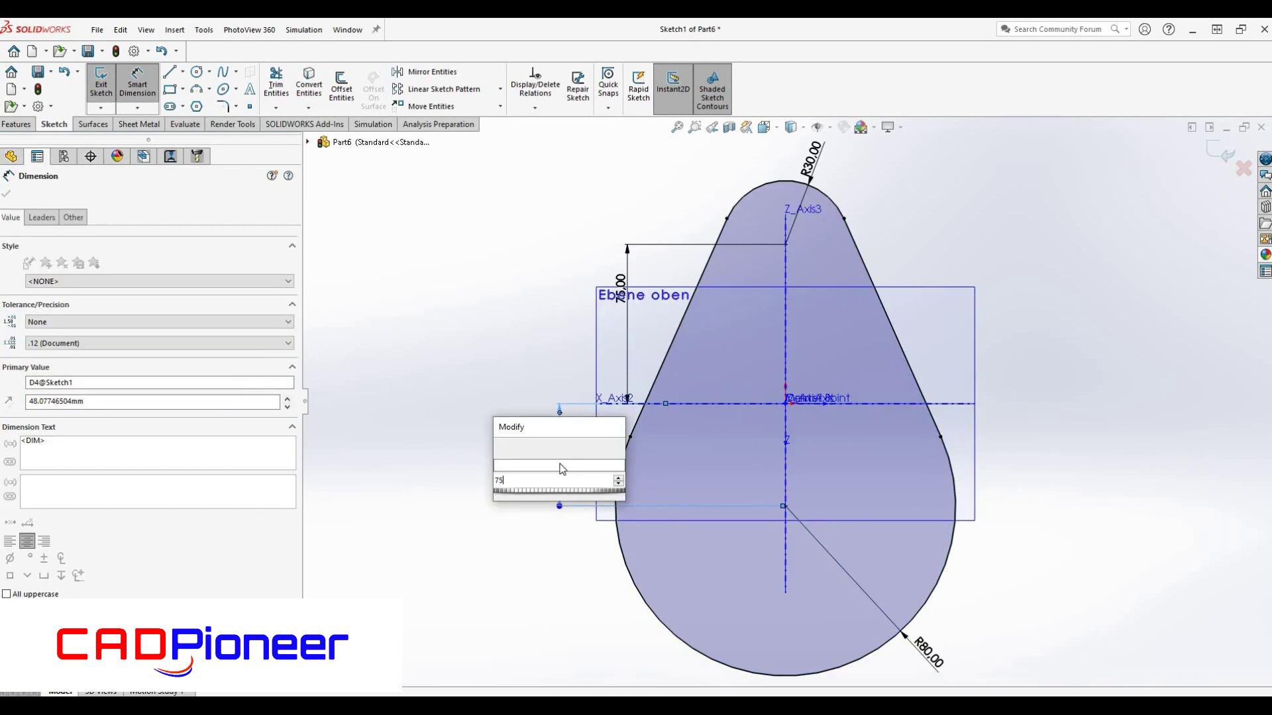
type("75")
key("Return")
- Change the lower arc radius to 60
scroll(788, 423, "up", 3)
left_click(875, 610)
left_click(861, 629)
type("60")
key("Return")
left_click(196, 71)
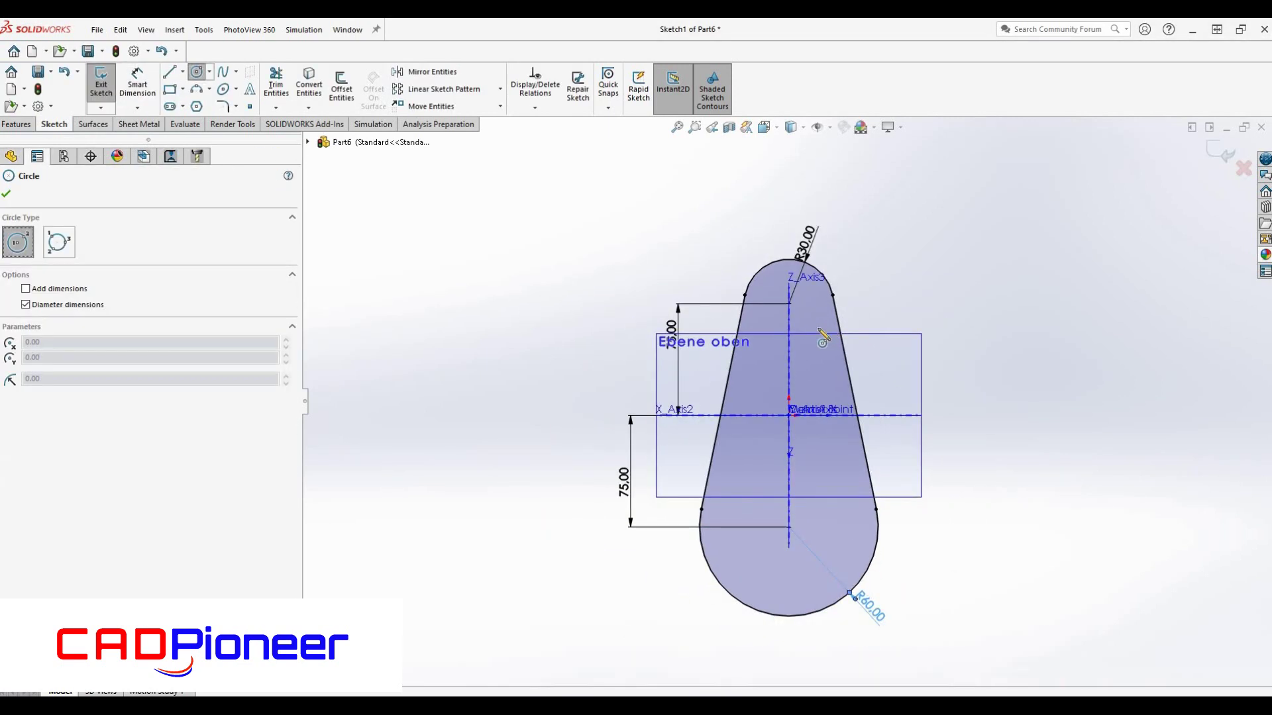
- Draw a circle concentric with each arc inside the upper and lower rounded ends
scroll(714, 424, "down", 3)
key("Escape")
left_click(711, 405)
left_click(758, 411)
scroll(789, 400, "up", 3)
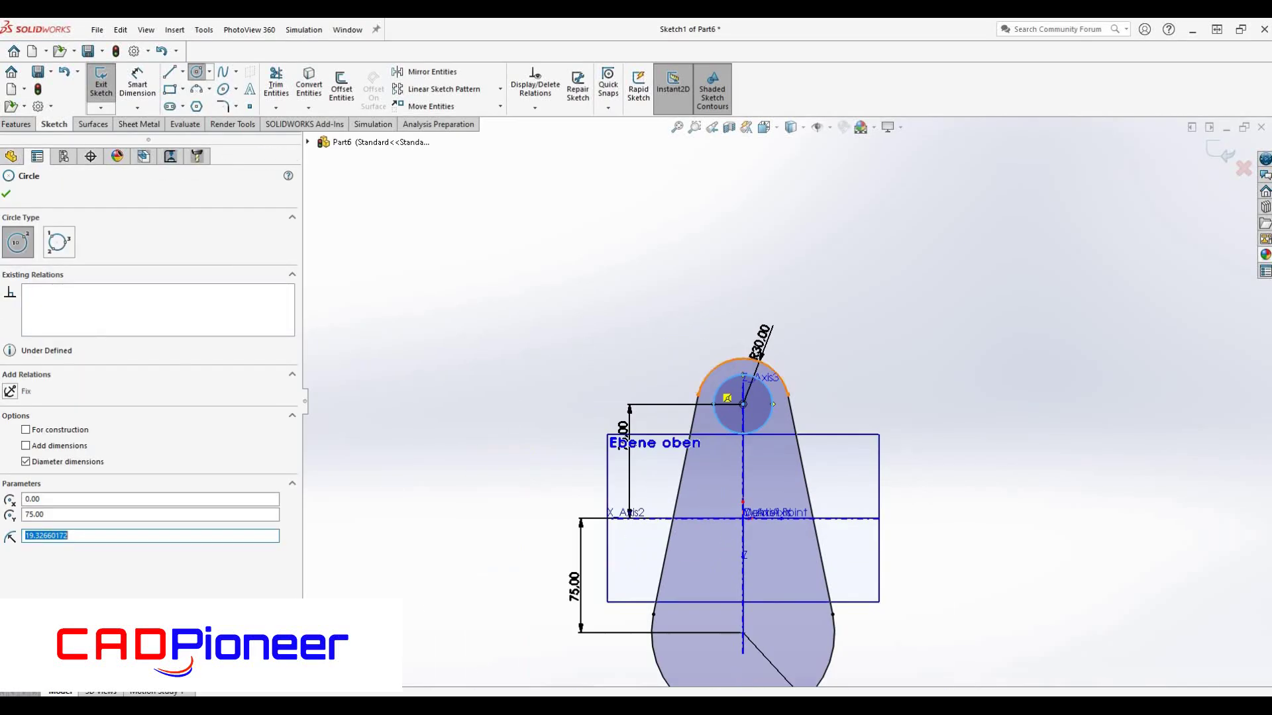
scroll(760, 569, "down", 4)
scroll(761, 477, "down", 1)
left_click(765, 460)
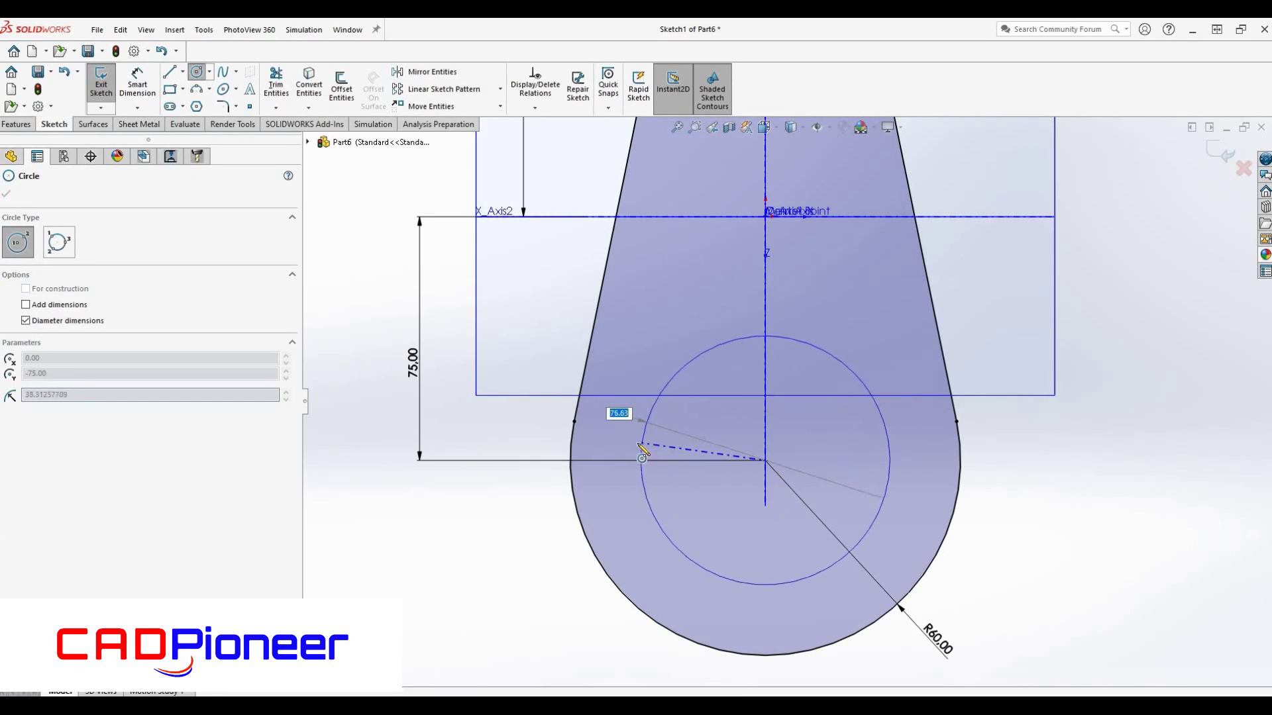
left_click(640, 425)
- Dimension the lower wall between outer arc and hole to 20 mm
left_click(137, 76)
left_click(761, 653)
left_click(765, 589)
left_click(577, 610)
type("20")
key("Return")
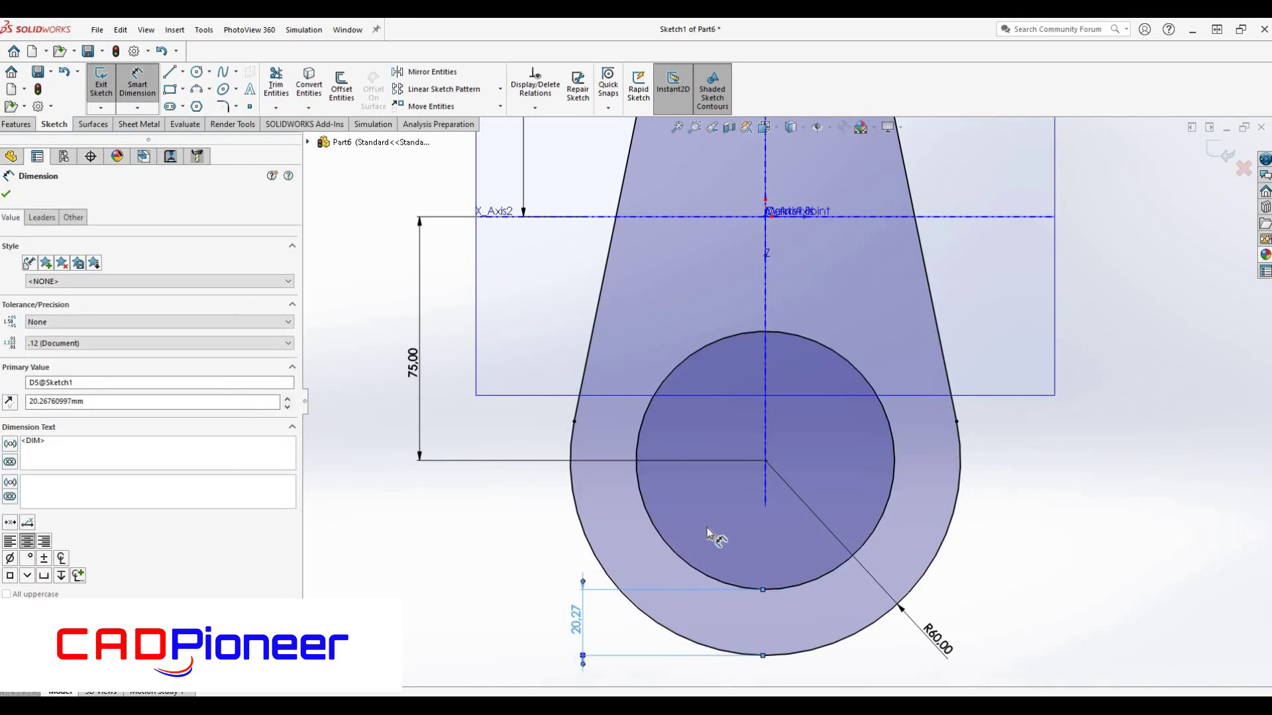
- Dimension the top wall to 10 mm and finish the sketch
scroll(787, 402, "up", 2)
scroll(788, 202, "up", 2)
scroll(789, 278, "down", 4)
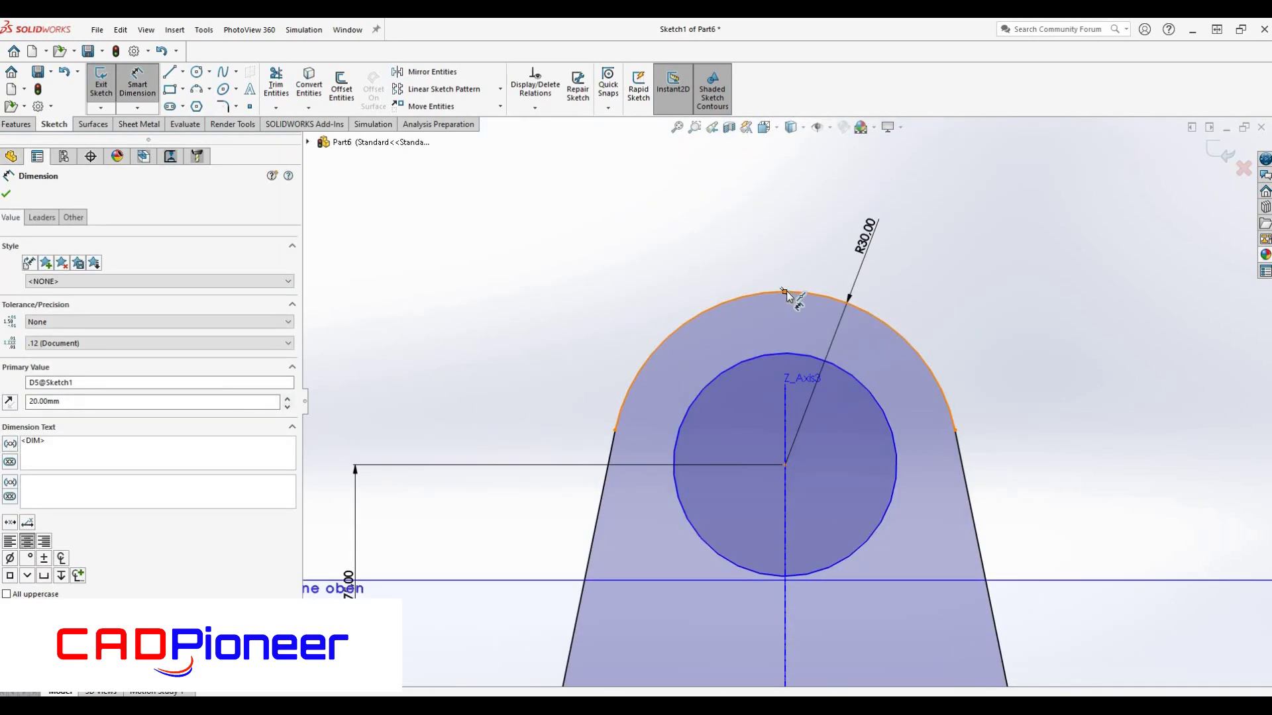
left_click(785, 292)
left_click(786, 355)
left_click(571, 317)
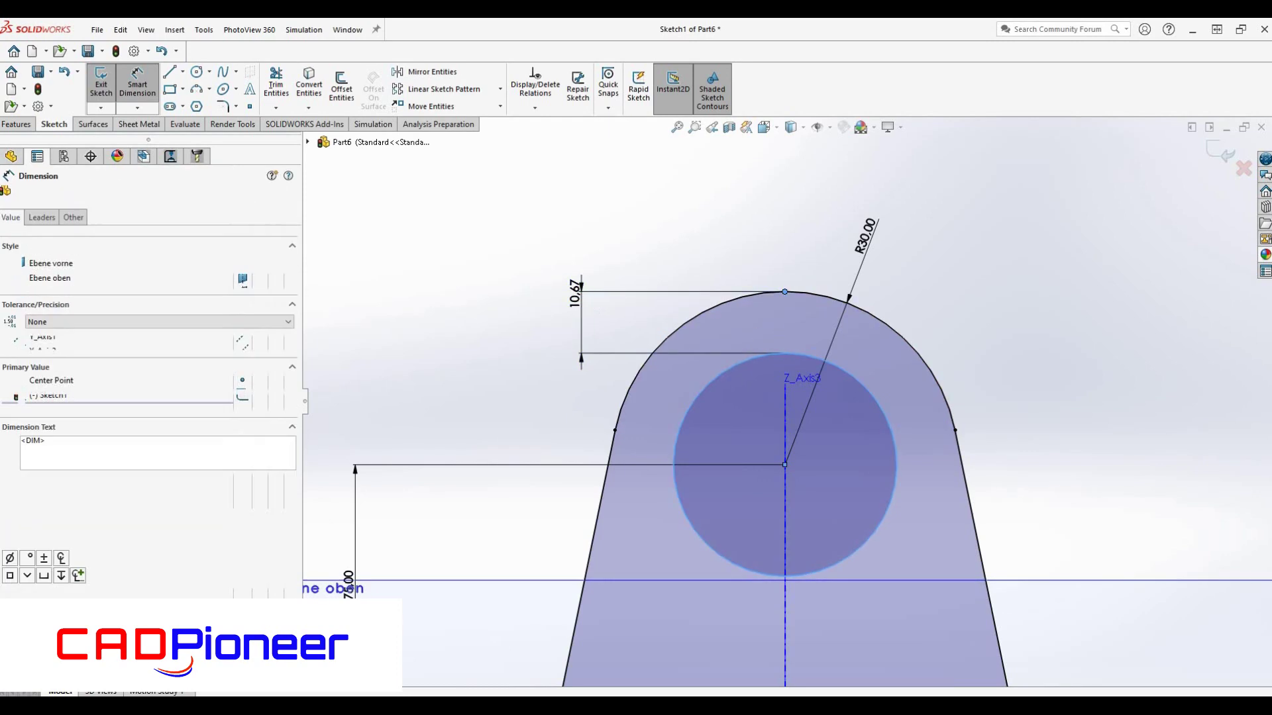
type("10.00mm")
key("Return")
scroll(693, 369, "up", 3)
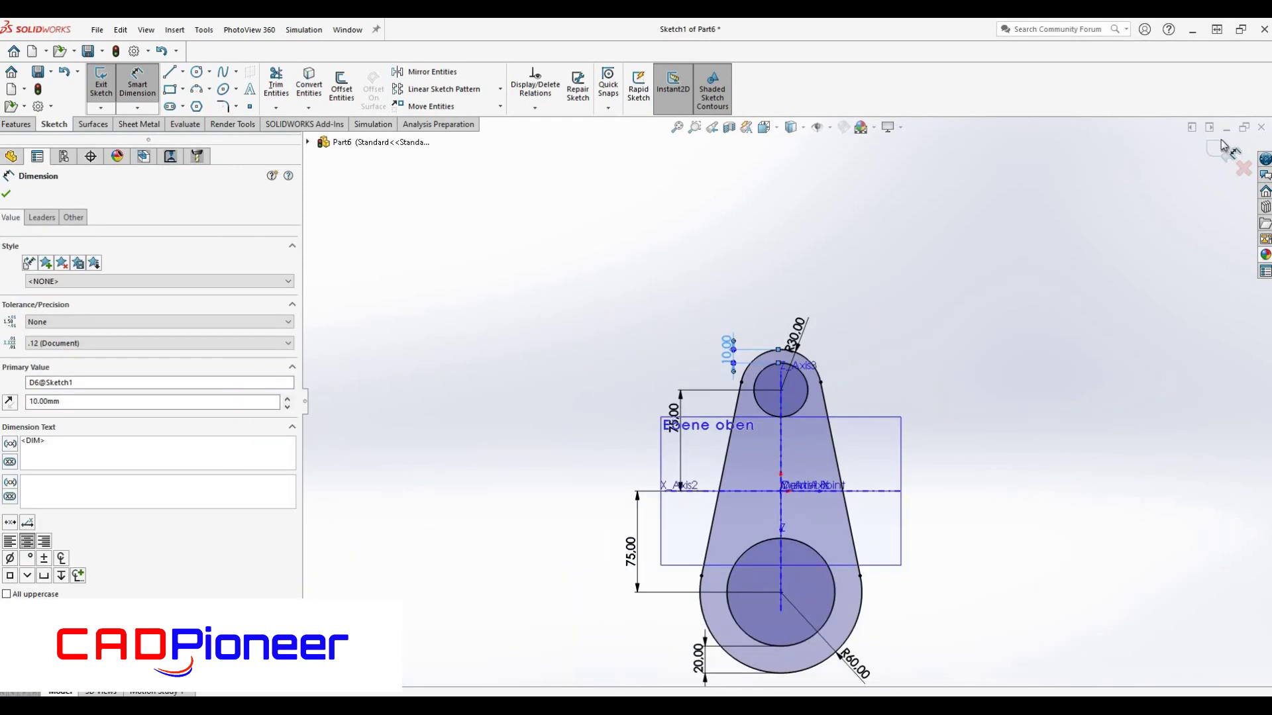
left_click(714, 409)
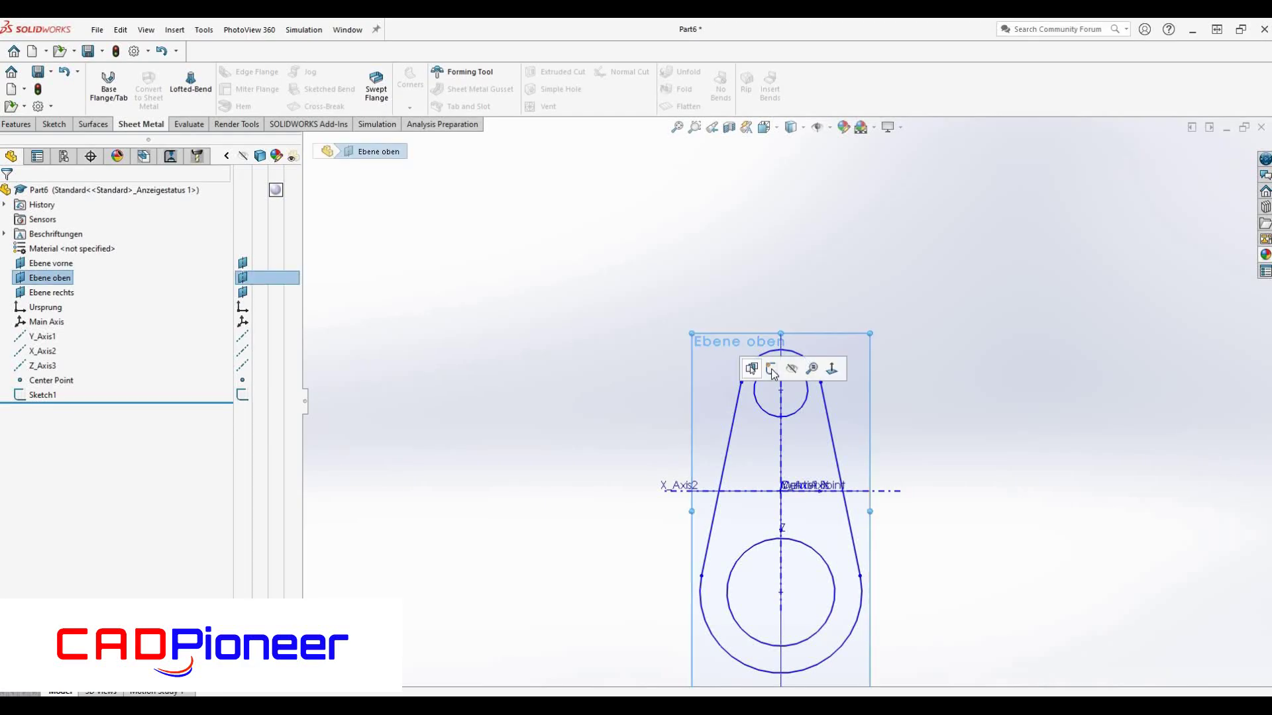
- Draw a horizontal line edge to edge across the taper in a new top-plane sketch
key("f")
key("l")
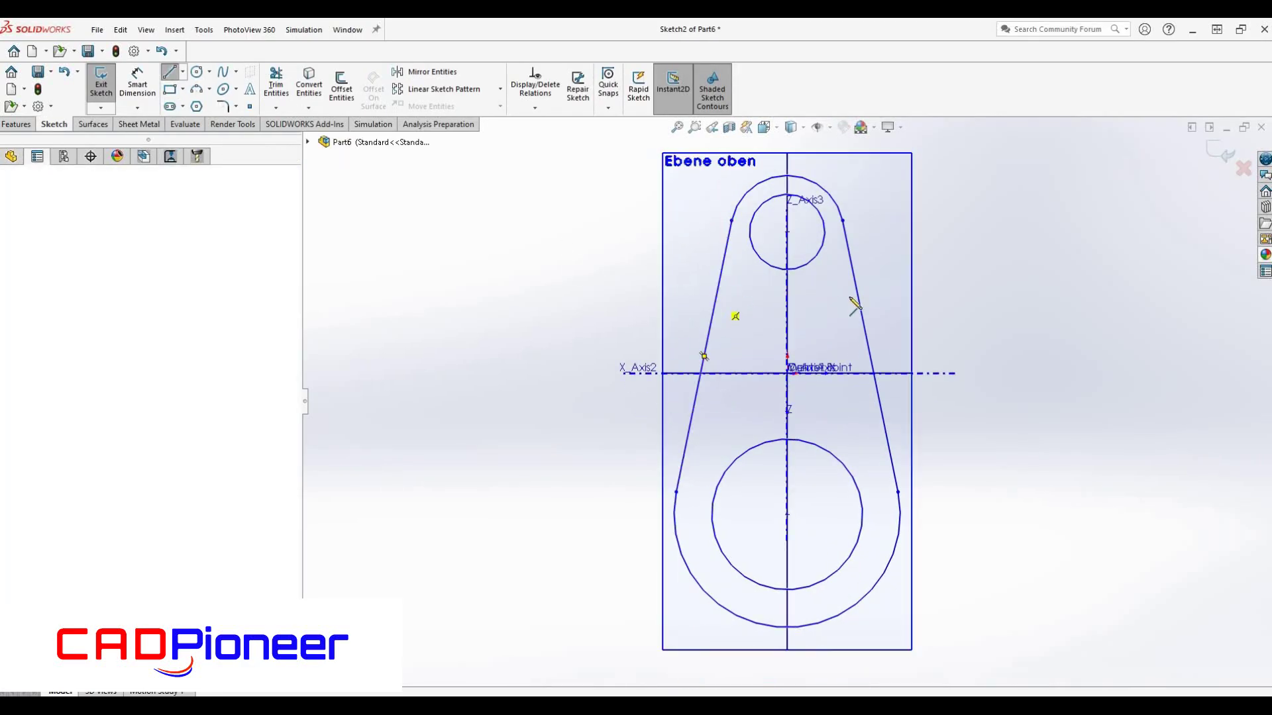
left_click(715, 299)
left_click(859, 300)
key("Escape")
- Dimension the line 15 mm from the upper hole and close the sketch
key("d")
left_click(819, 210)
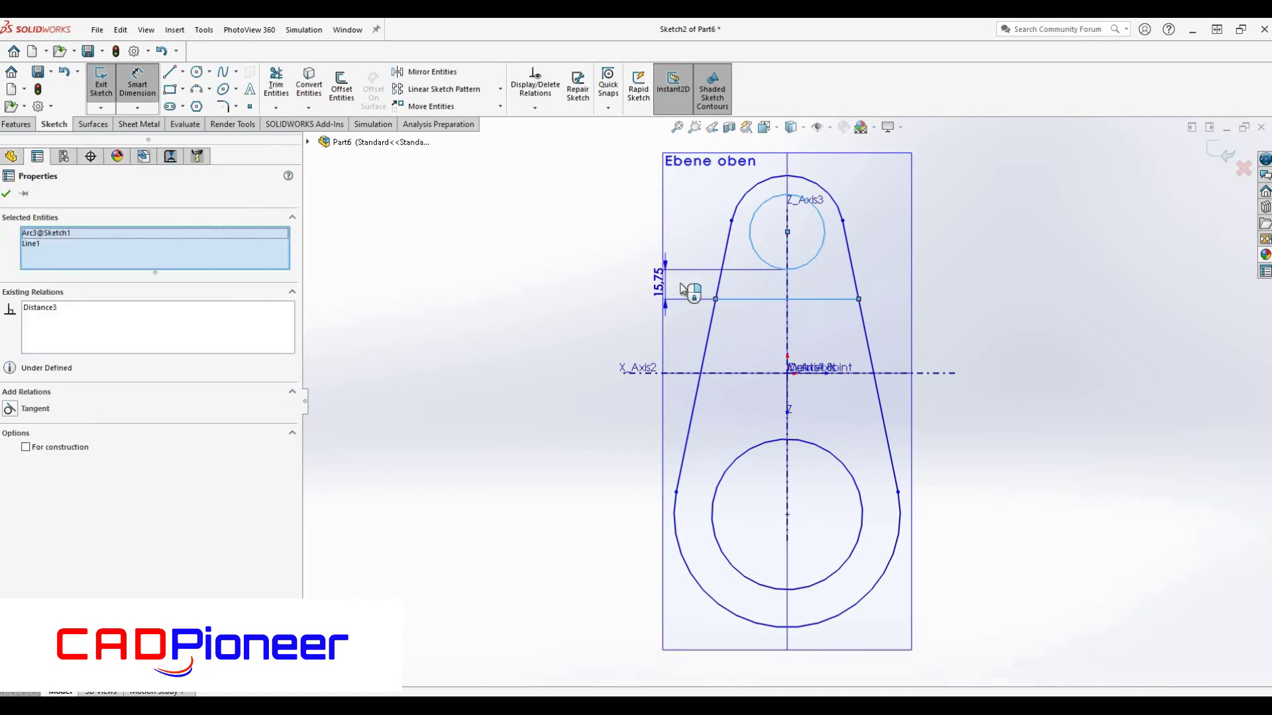
left_click(674, 288)
type("15.00mm")
key("Return")
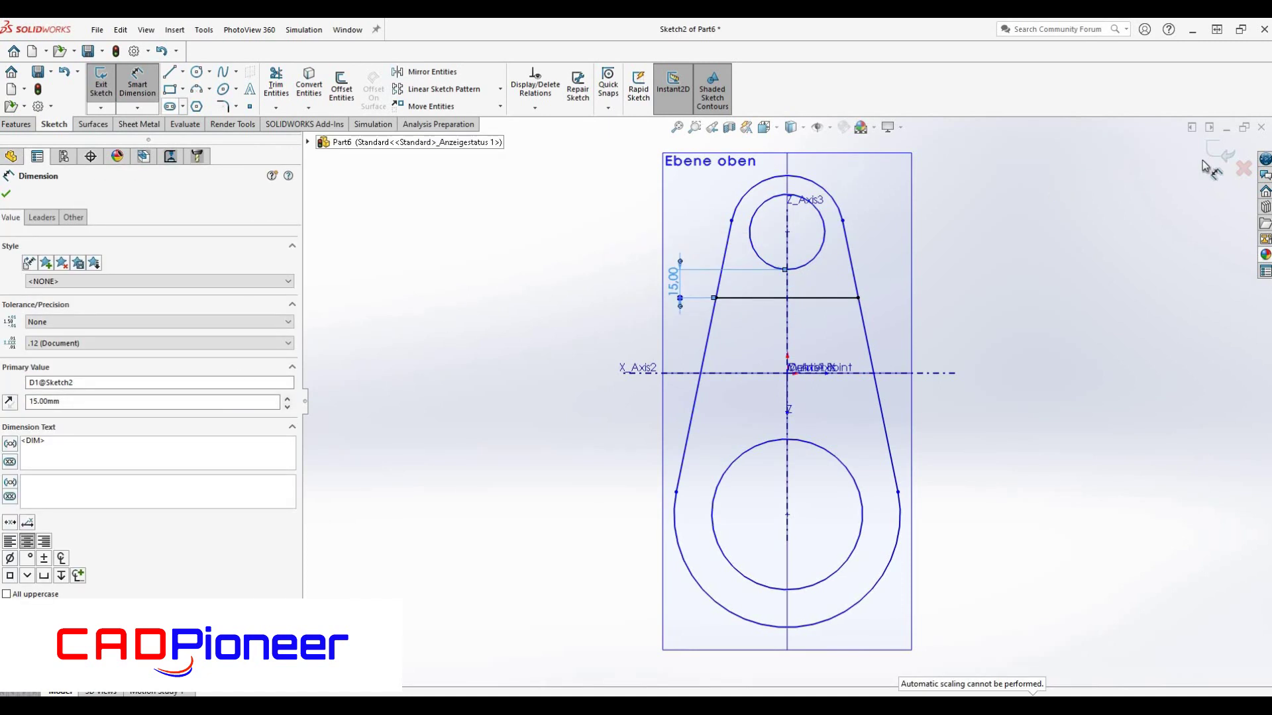
key("Escape")
- Start another sketch on the top plane
left_click(704, 250)
left_click(709, 312)
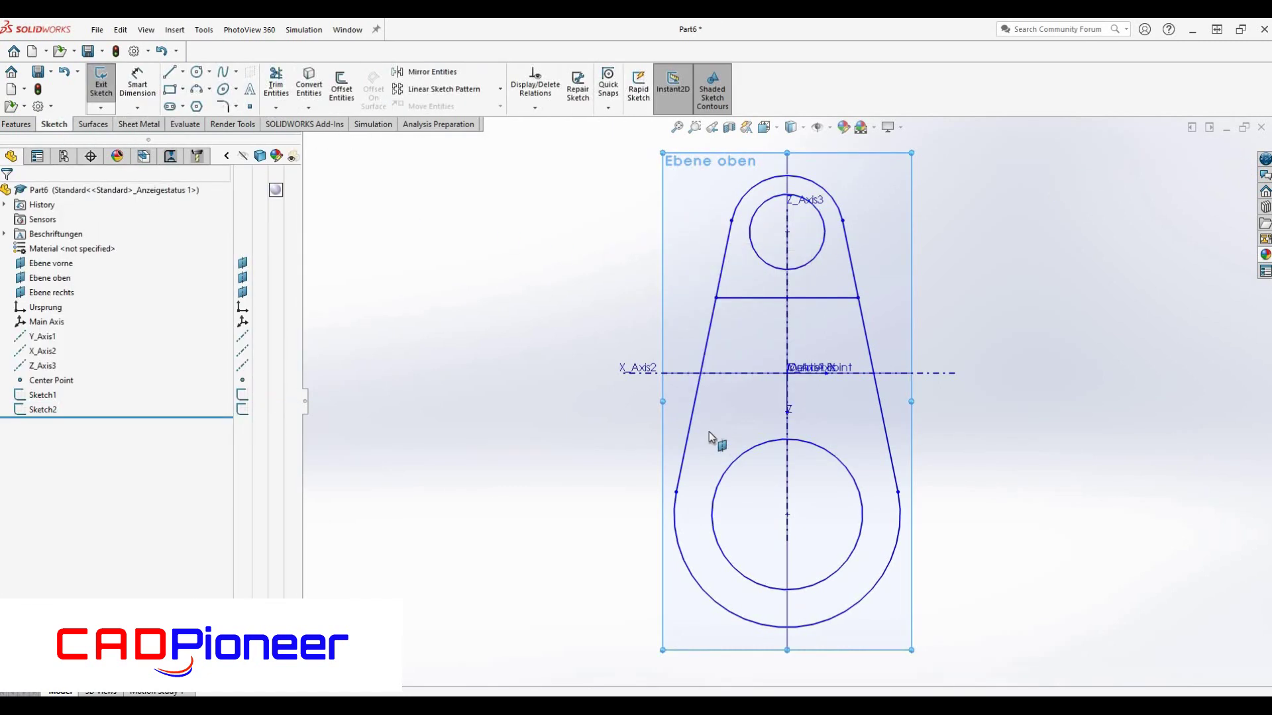
left_click(170, 74)
- Draw a horizontal line across the lower taper and attempt dimensioning it to the large circle
left_click(701, 408)
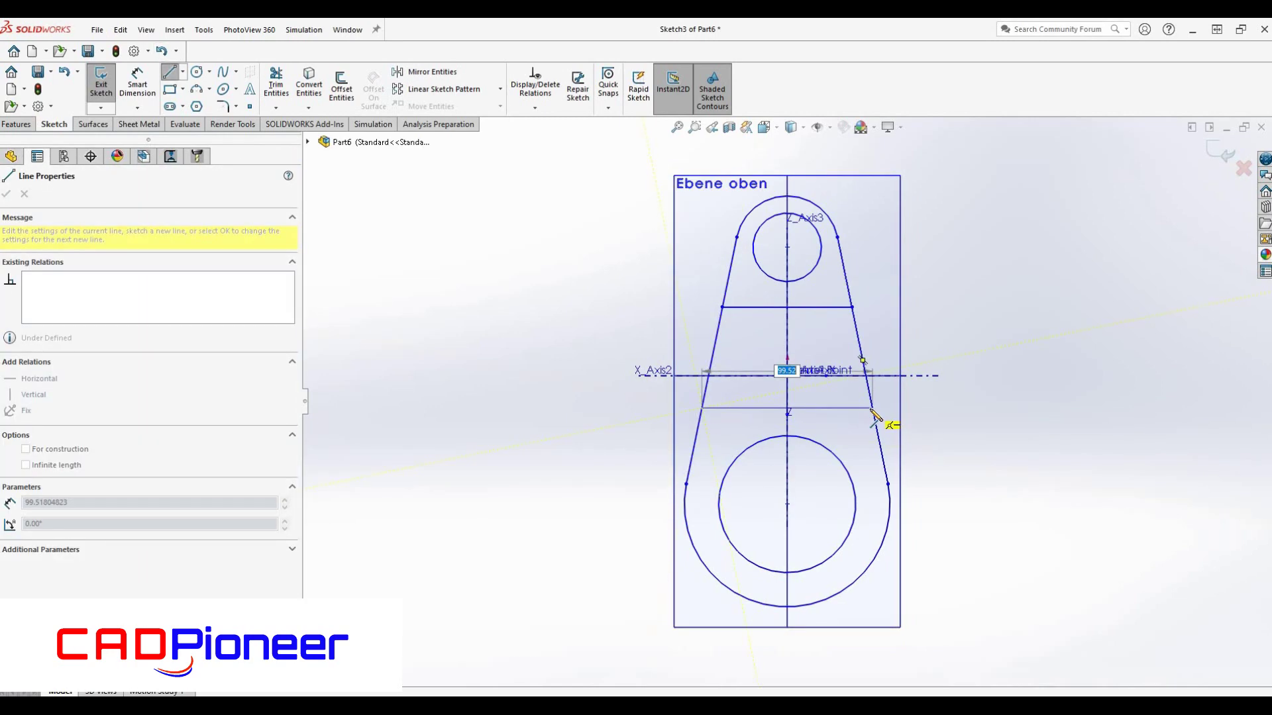
double_click(872, 408)
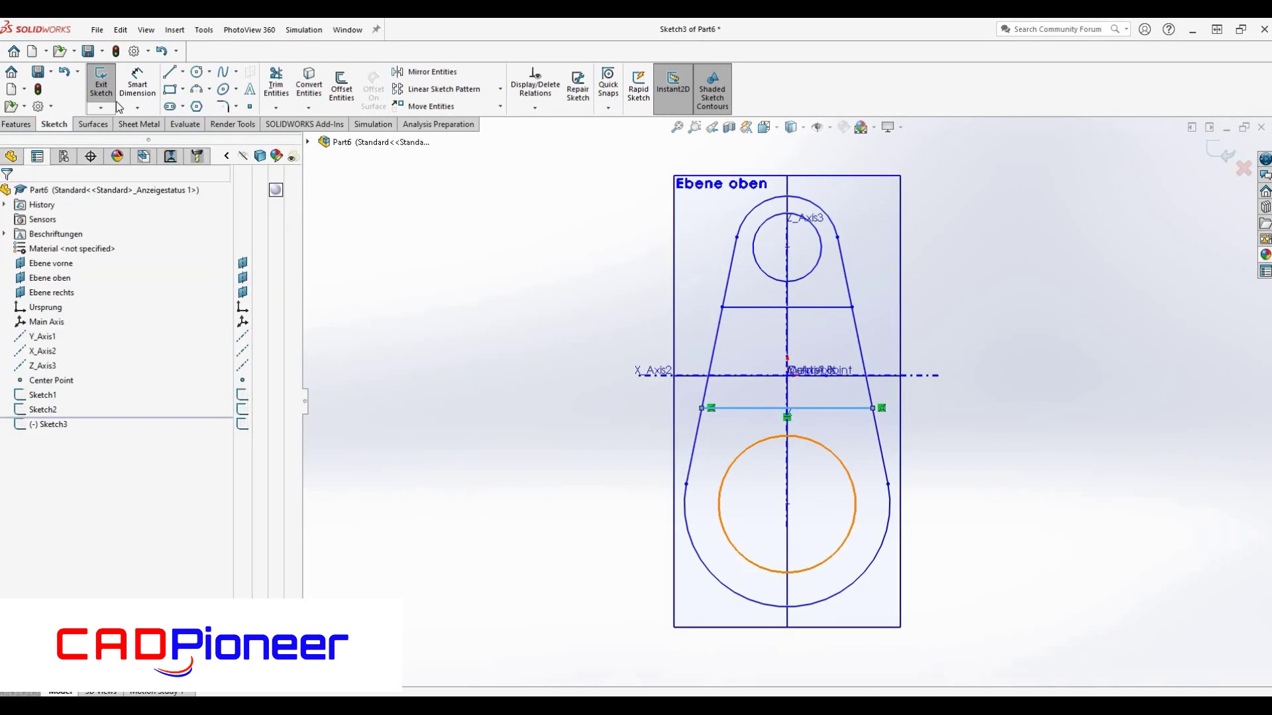
right_click_drag(799, 443, 814, 414)
left_click(795, 409)
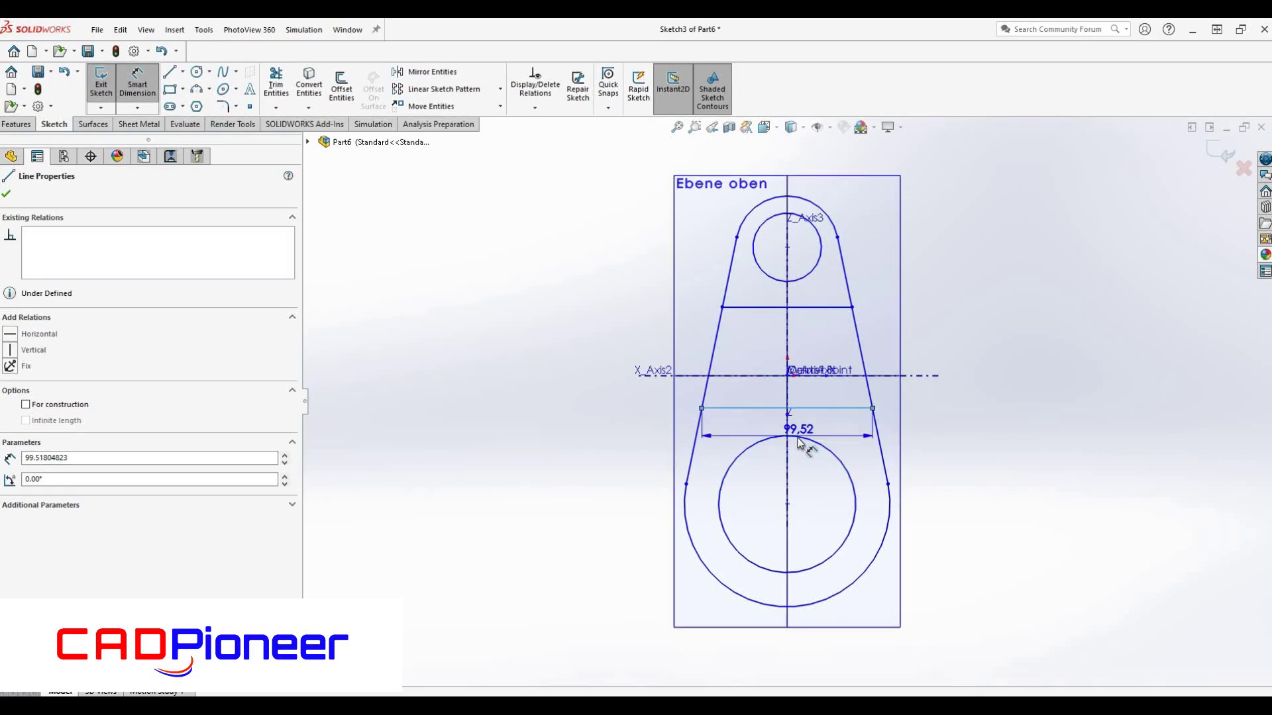
left_click(796, 440)
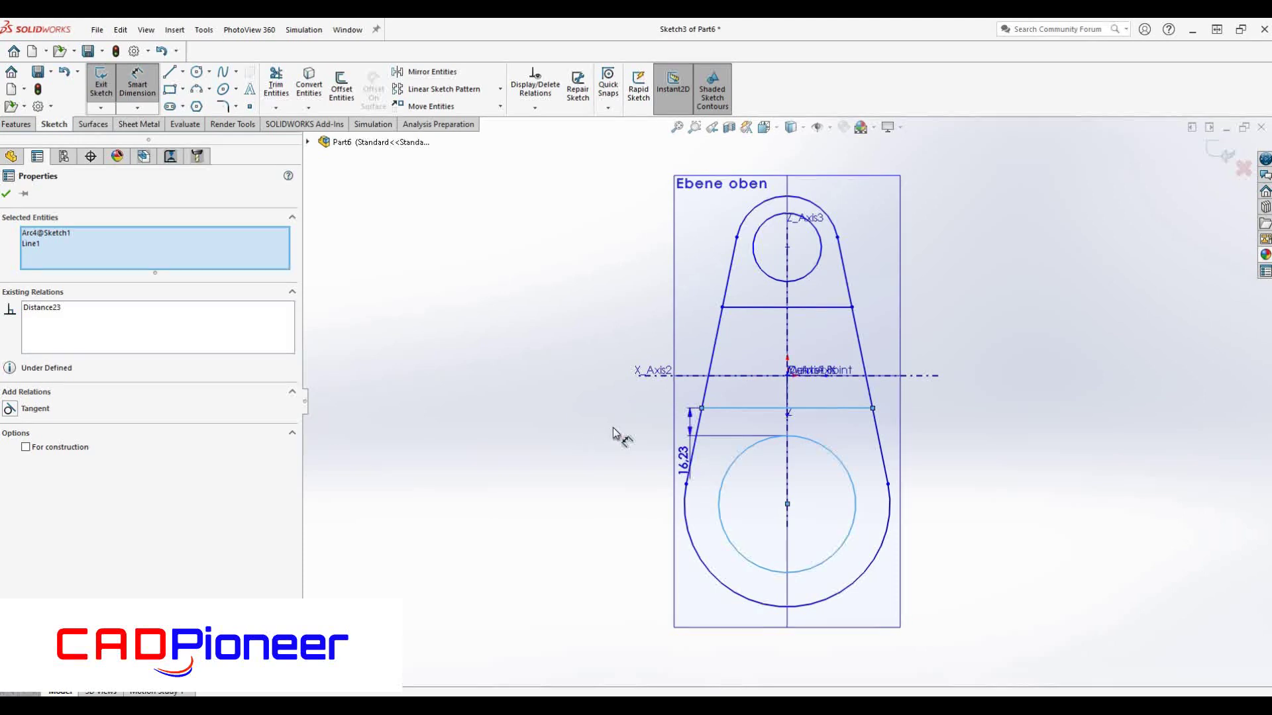
key("Escape")
left_click(742, 408)
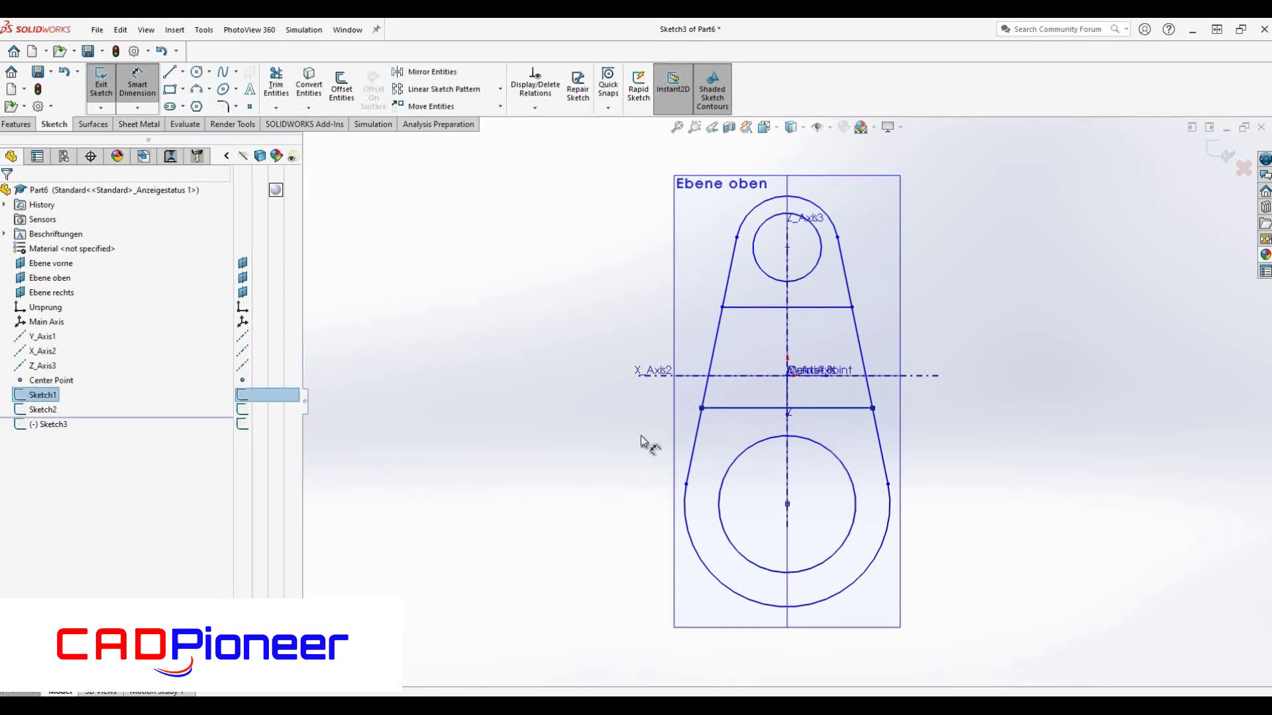
left_click(777, 437)
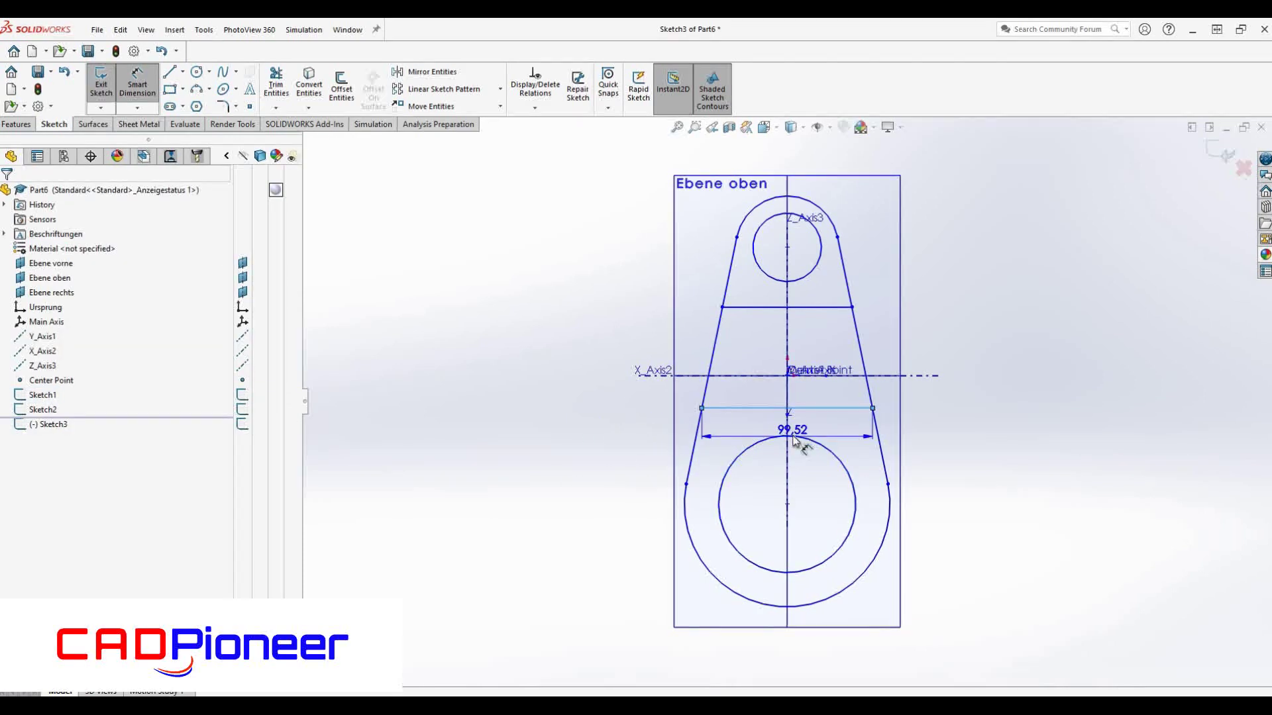
left_click(149, 86)
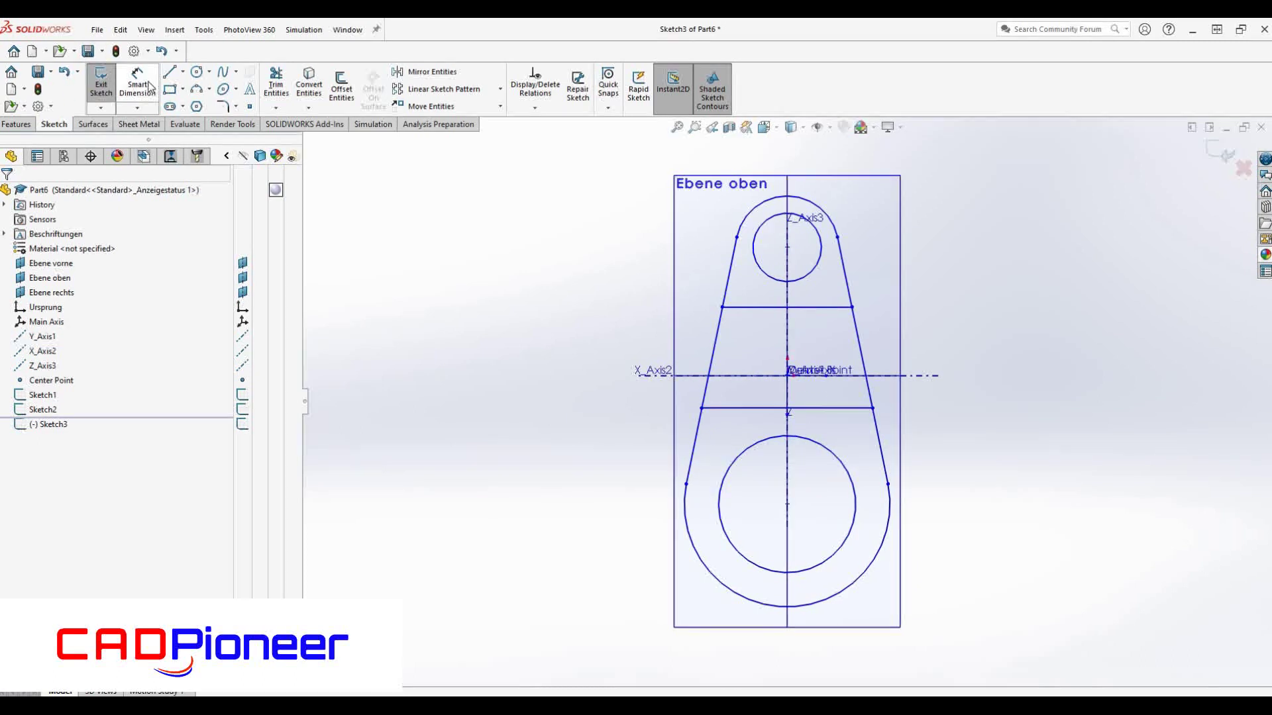
- Dimension the lower cross line 15 mm above the top of the large circle and finish the sketch
left_click(801, 442)
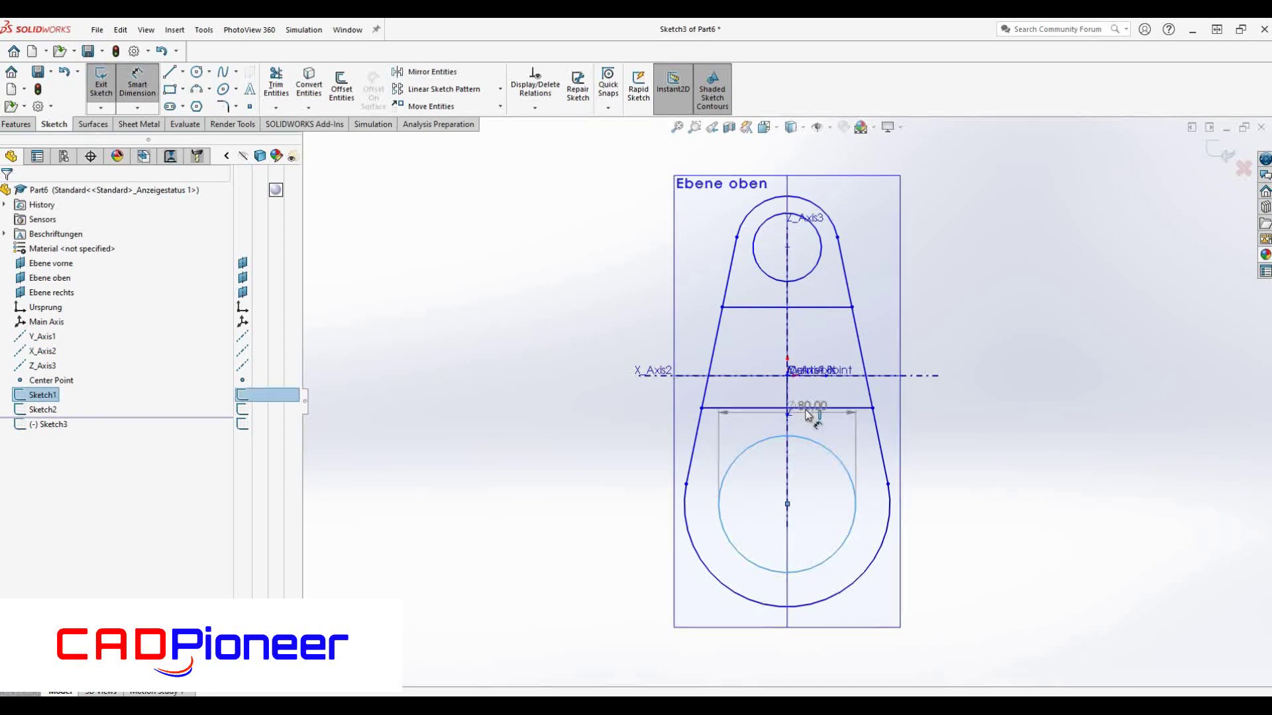
left_click(655, 426)
key("Escape")
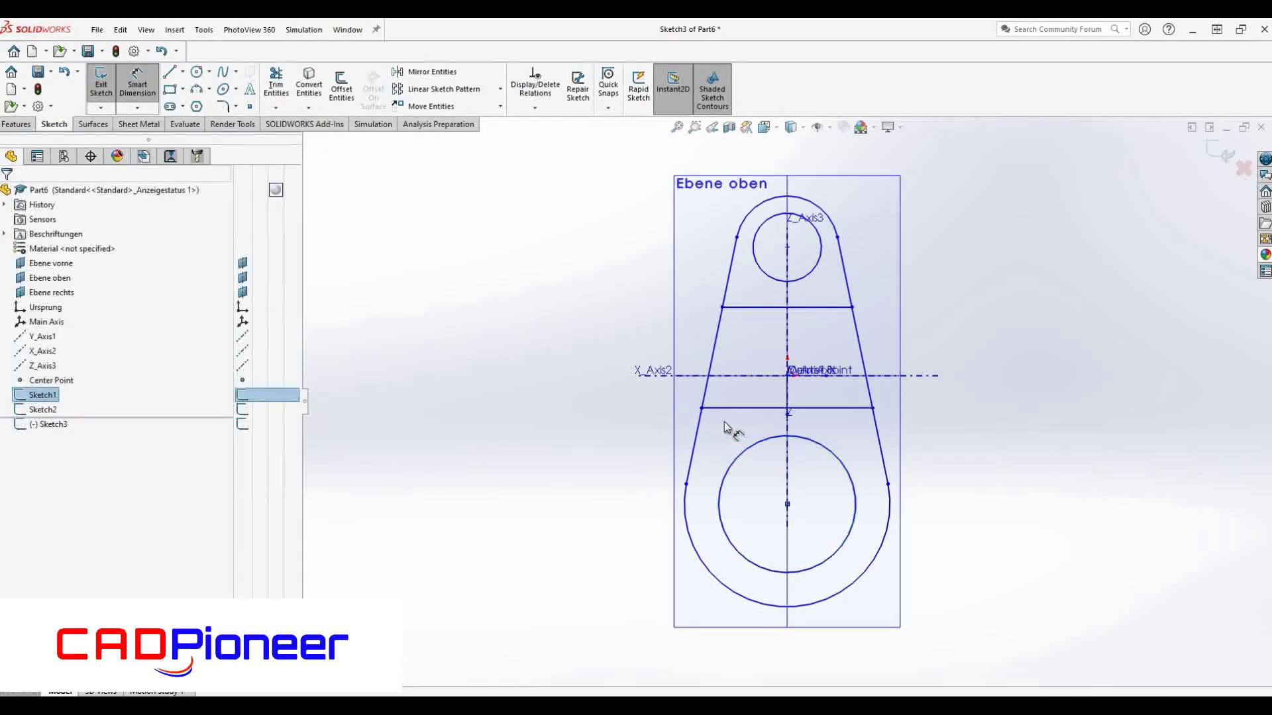
left_click(815, 410)
left_click(795, 438)
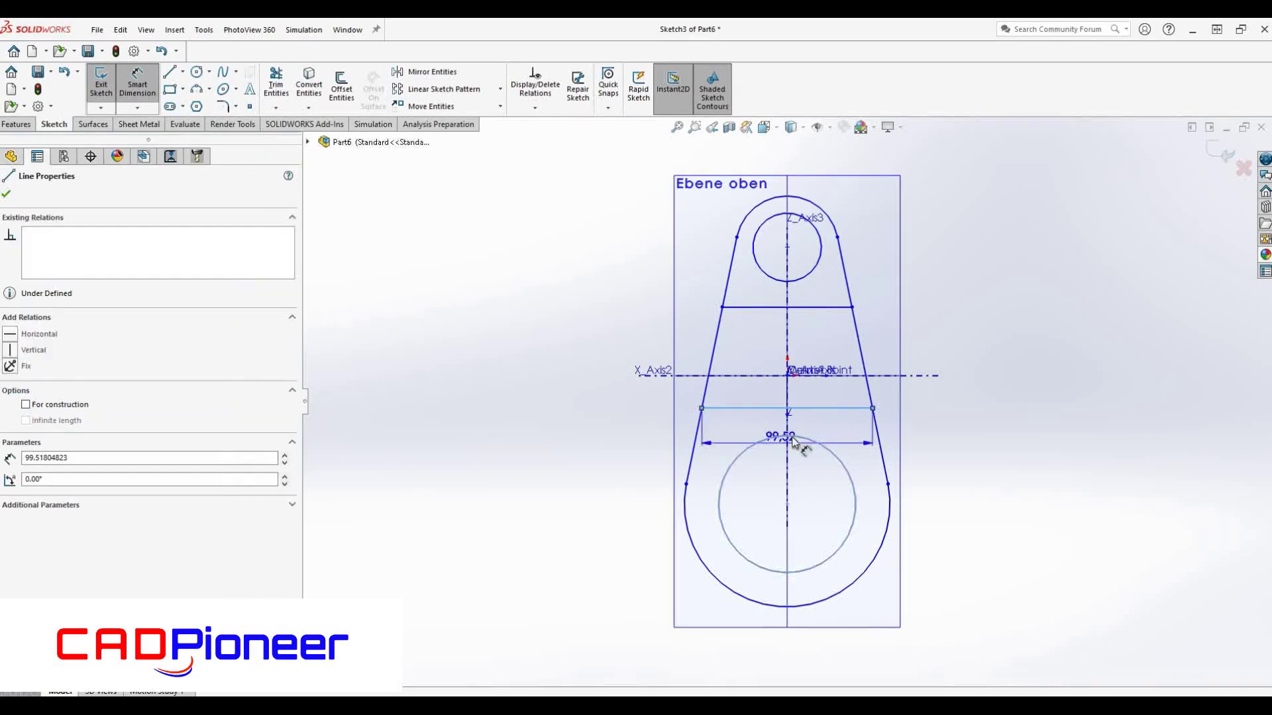
left_click(595, 479)
type("10")
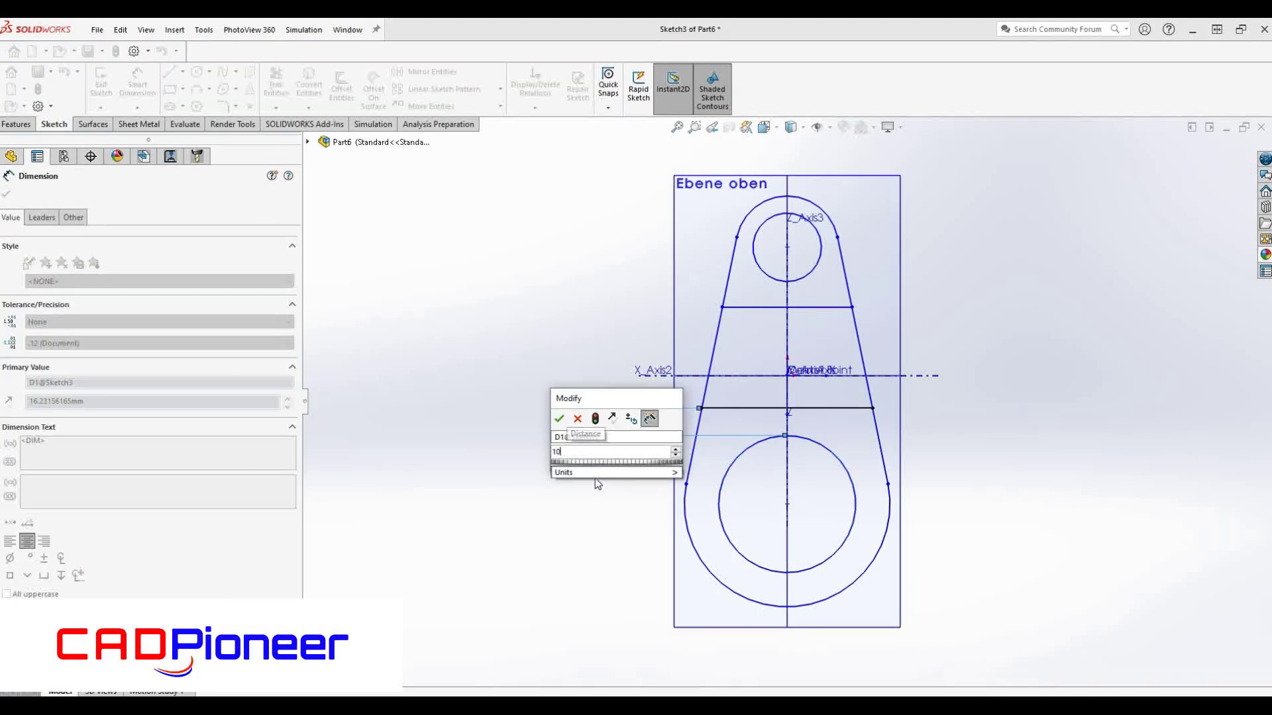
key("BackSpace")
type("5")
key("Return")
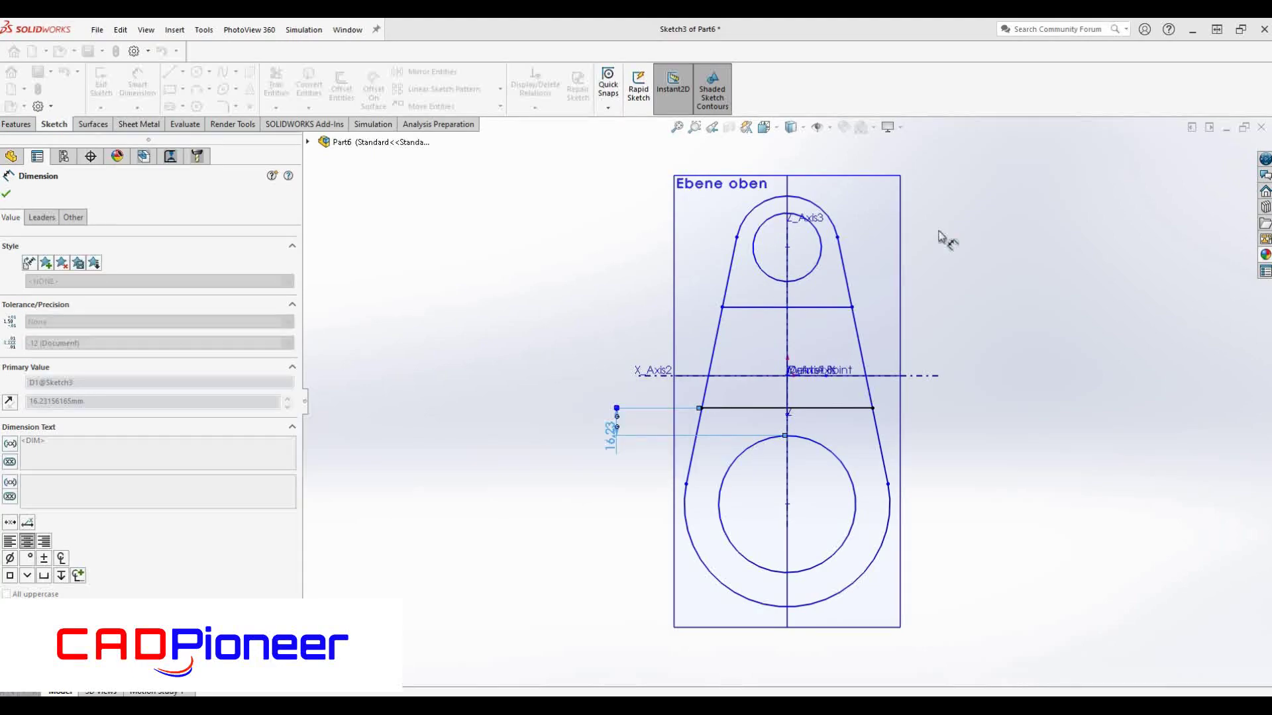
key("ctrl+b")
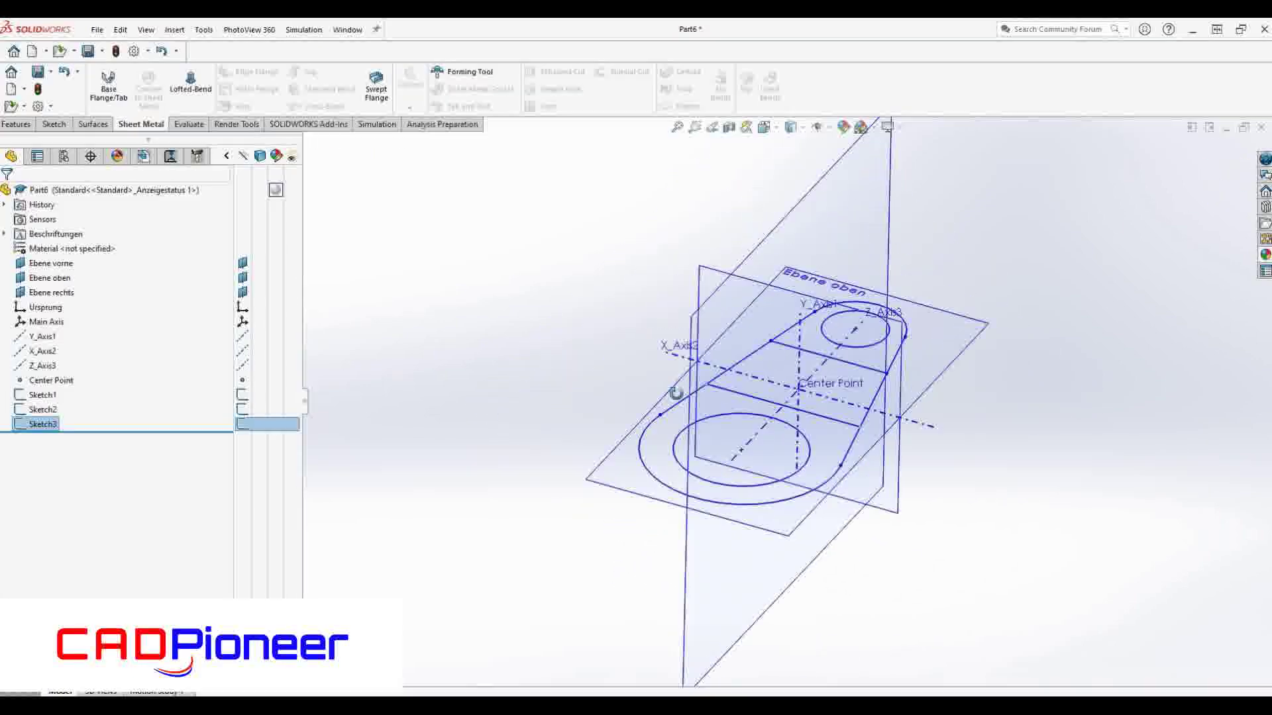
- Hide planes and axes and make a 2 mm base flange from the tapered sketch
left_click_drag(243, 352, 242, 263)
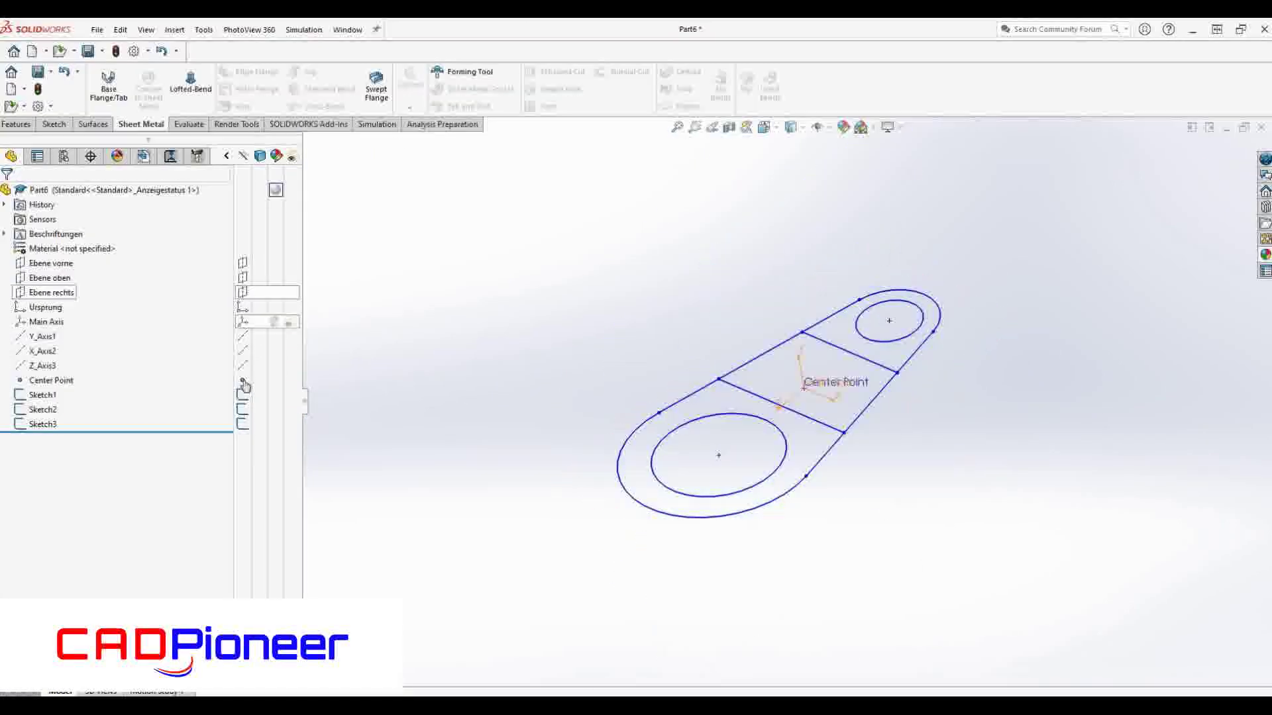
left_click(109, 82)
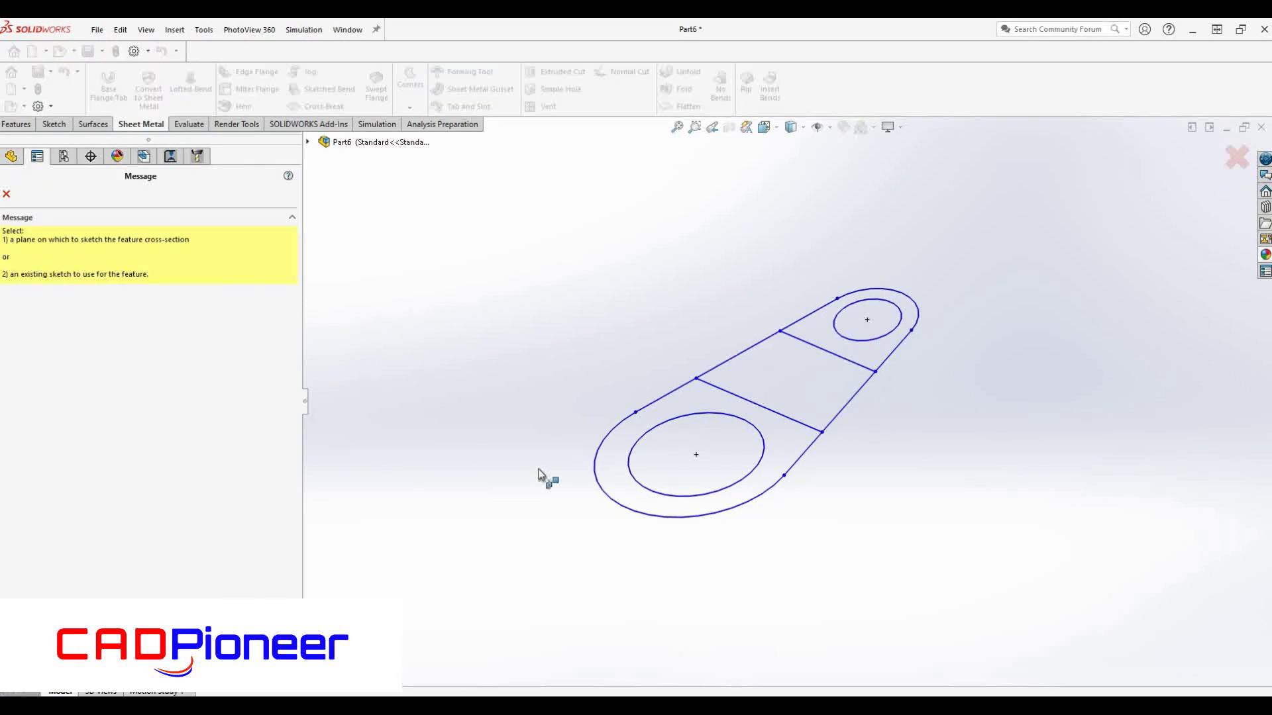
left_click(600, 488)
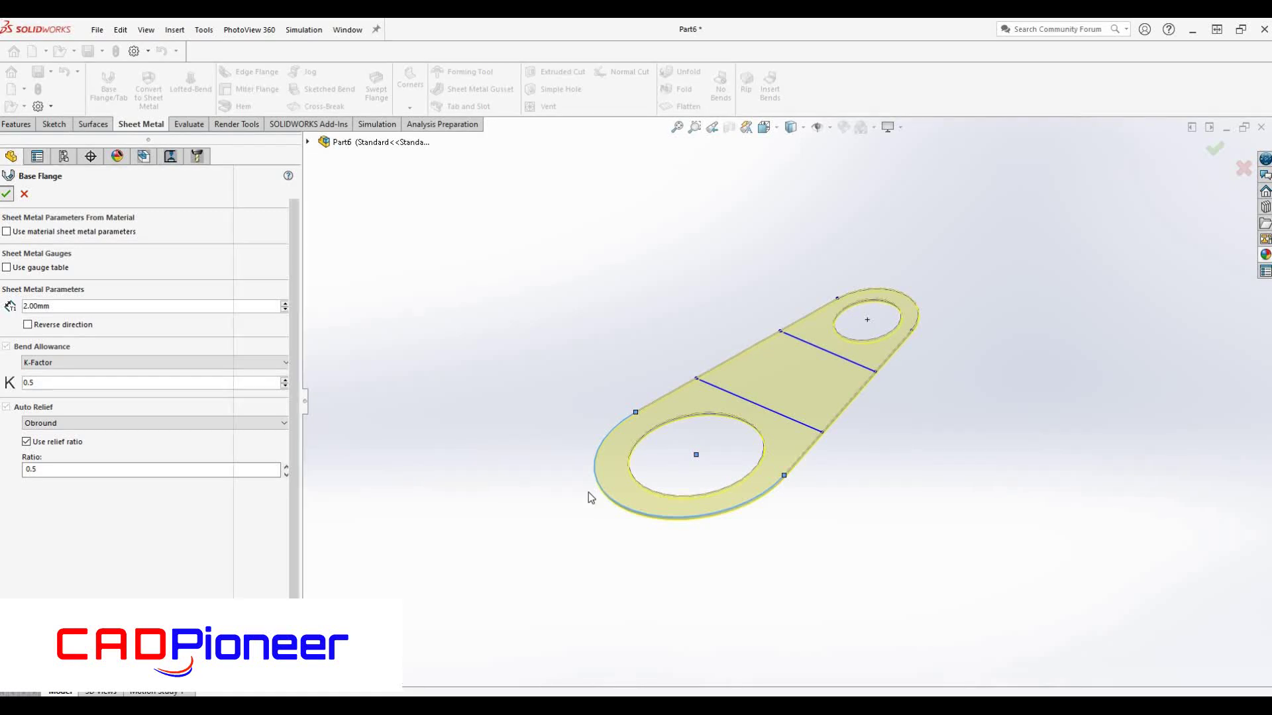
key("Return")
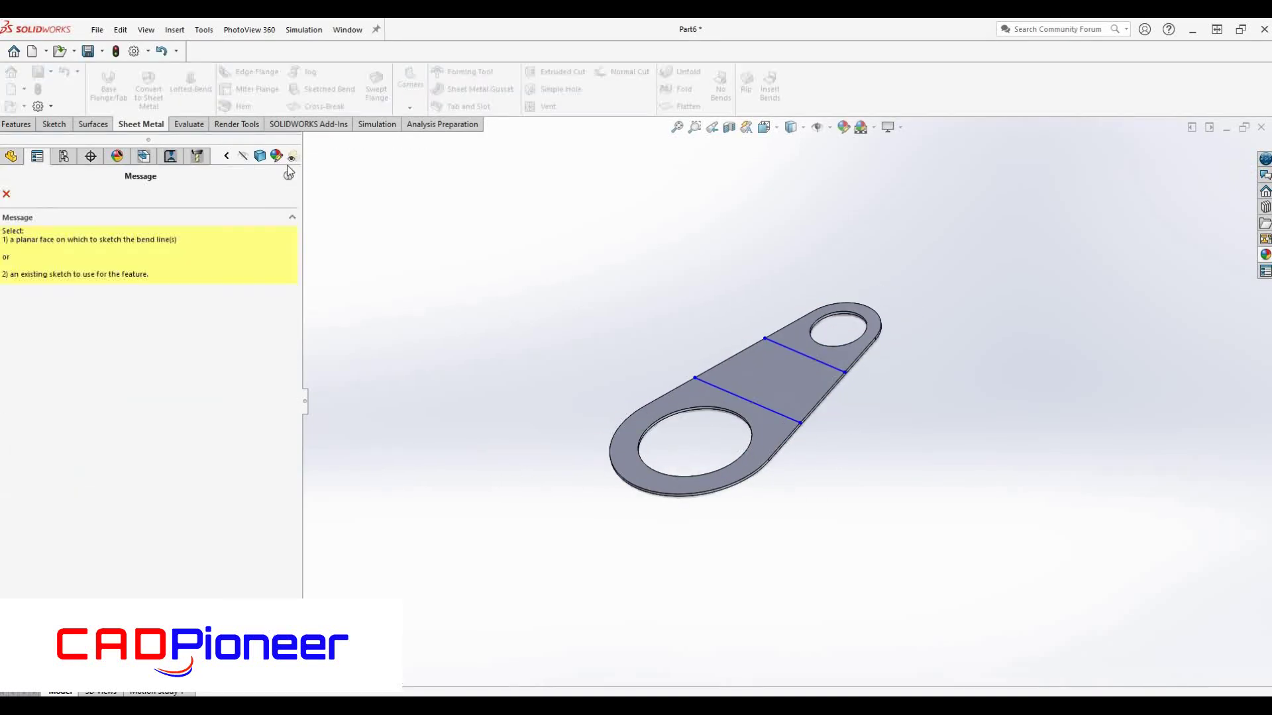
- Bend the small-hole end 30° in the reversed direction along its bend line
middle_click_drag(730, 330, 748, 344)
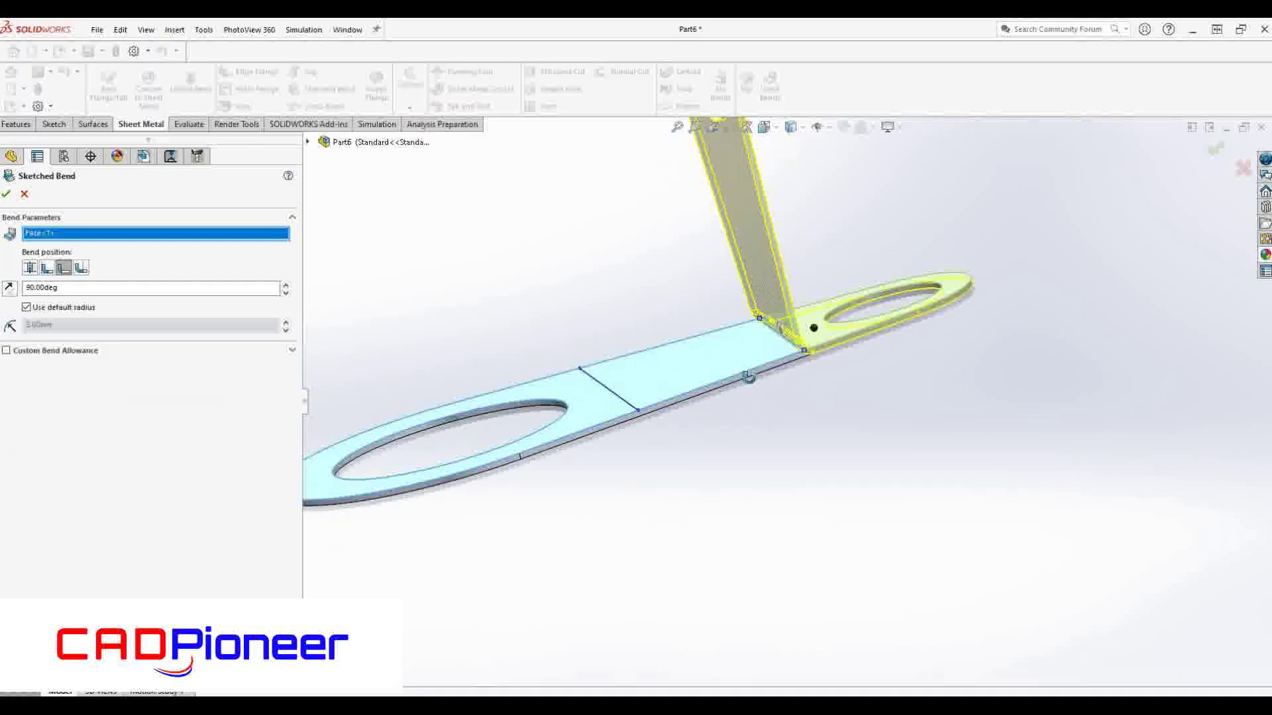
left_click(9, 289)
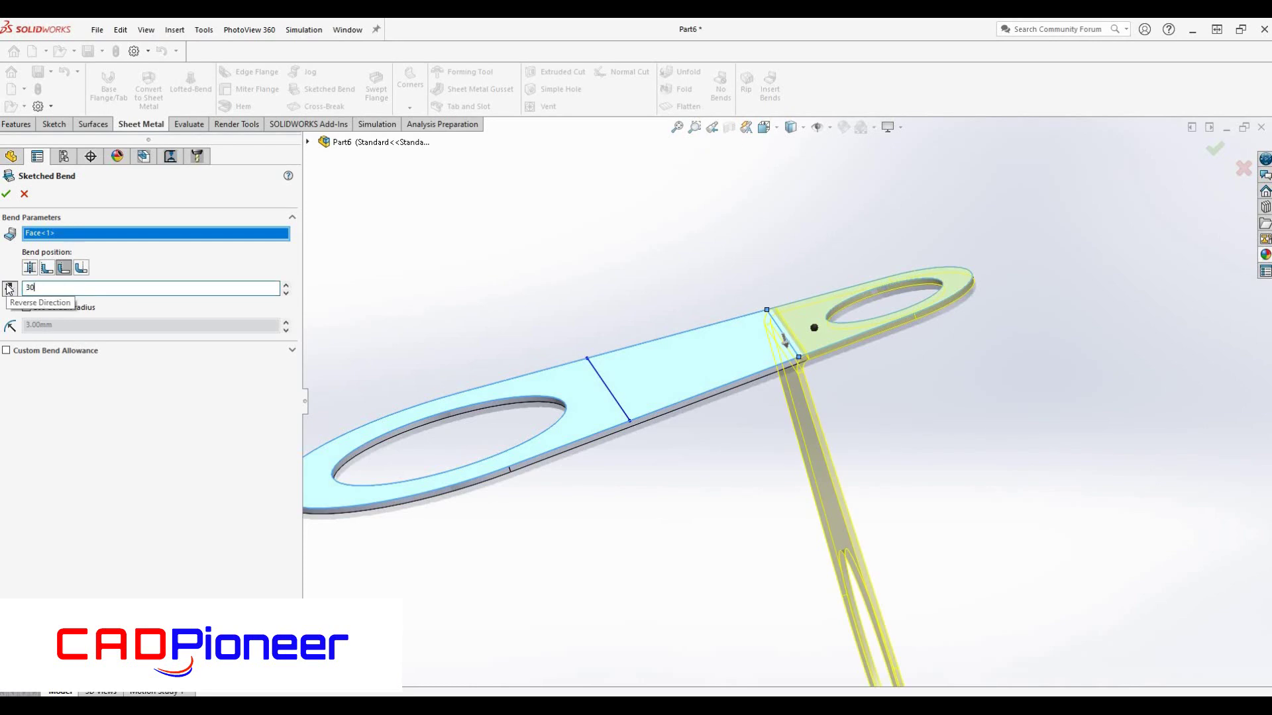
key("Return")
key("Return")
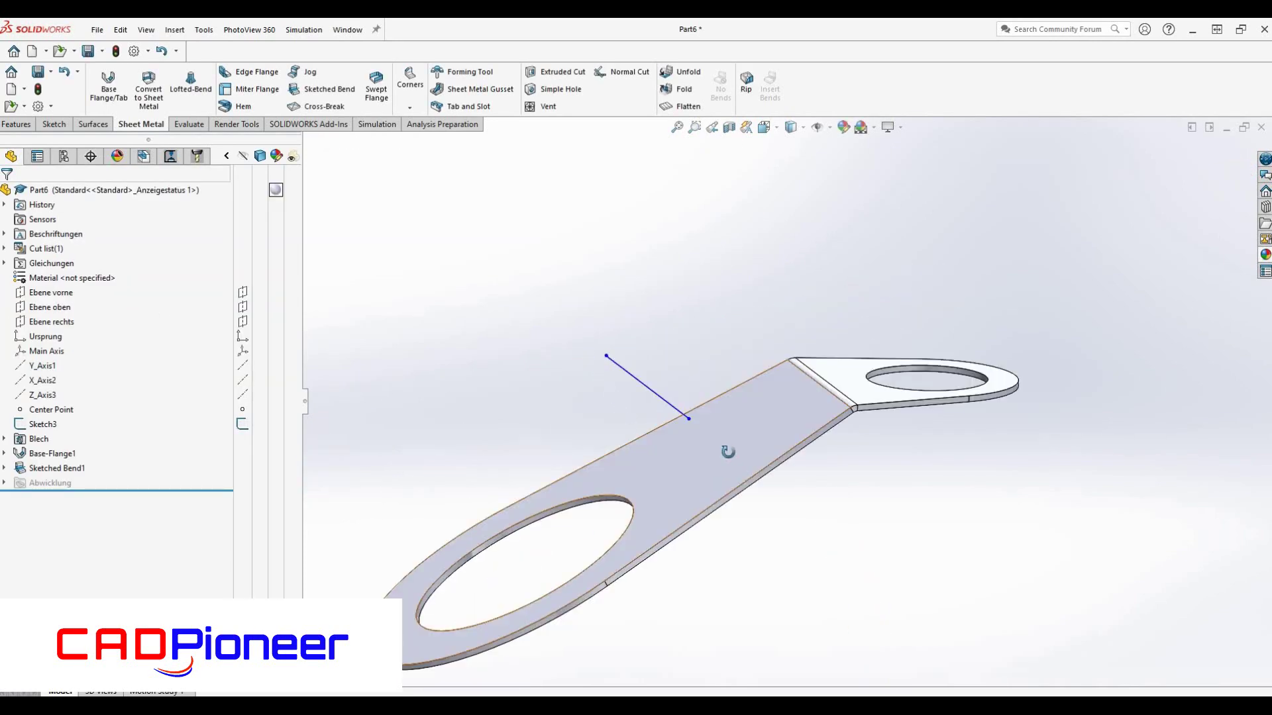
- Sketch the second bend line on the flat face
middle_click_drag(582, 527, 684, 462)
right_click(684, 462)
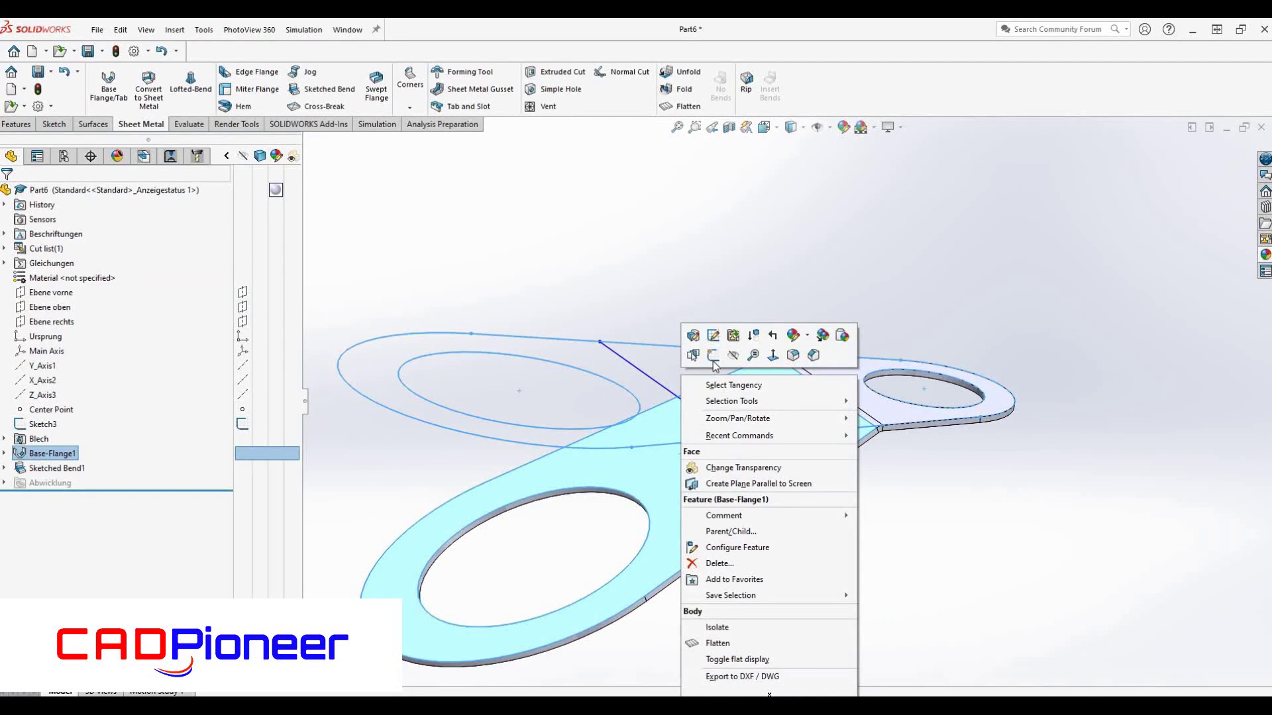
left_click(713, 355)
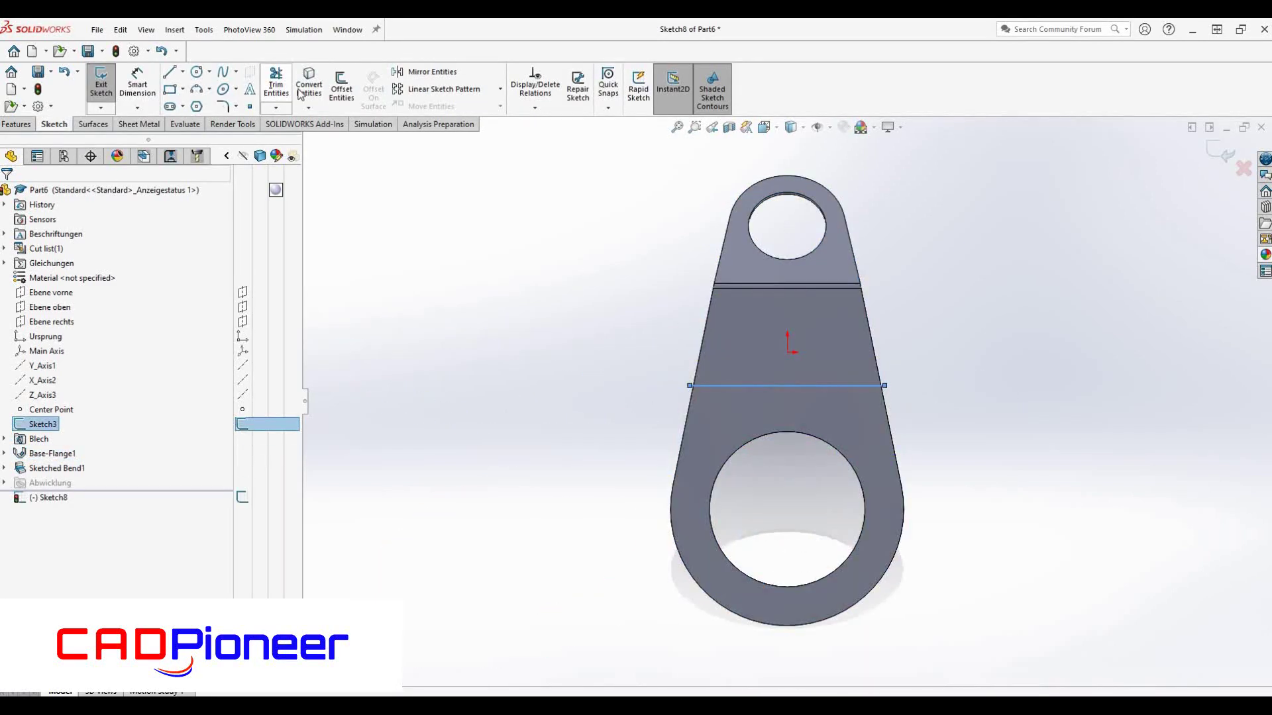
key("Return")
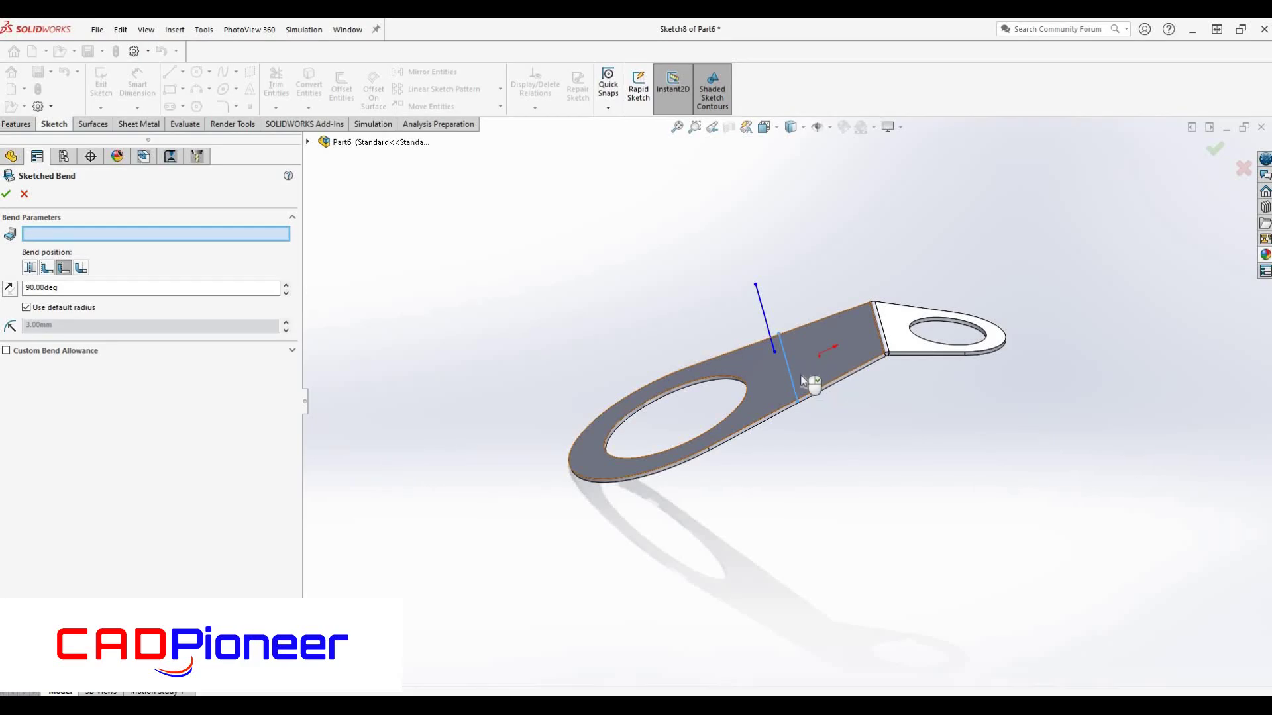
- Add a 30° sketched bend with a custom 20 mm radius and hide the bend-line sketch
left_click(802, 379)
type("30")
key("Return")
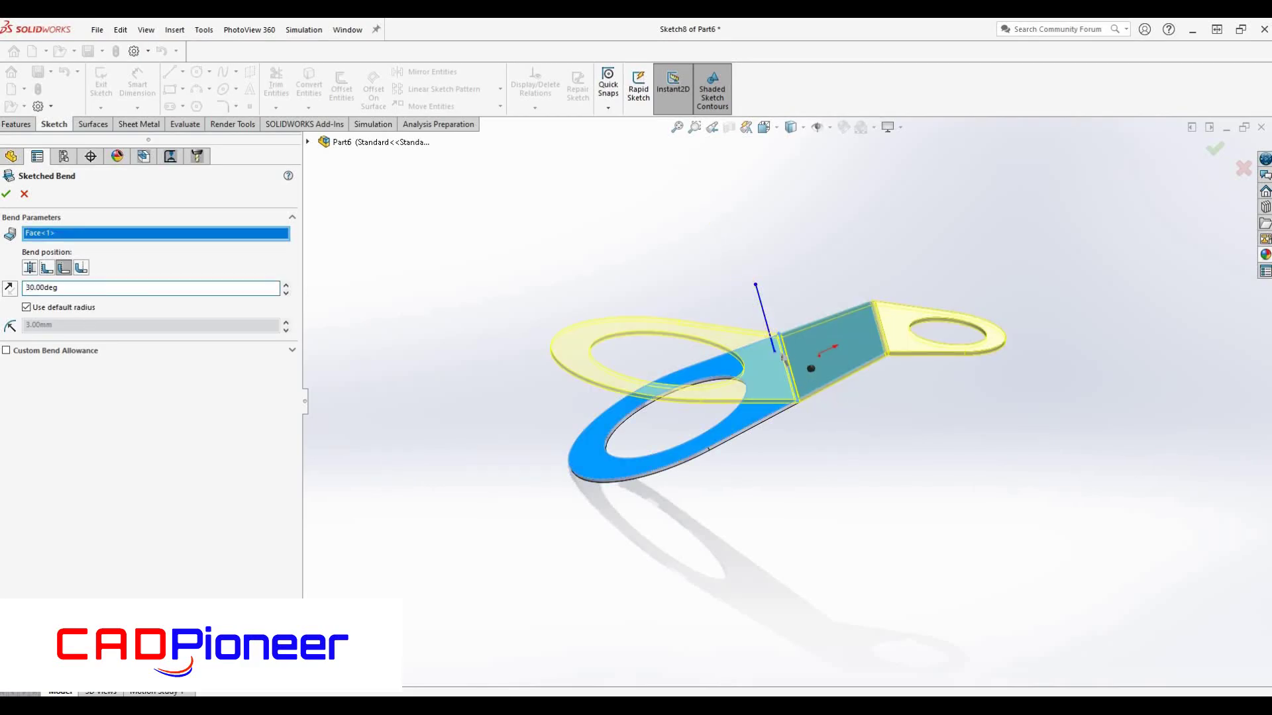
left_click(26, 308)
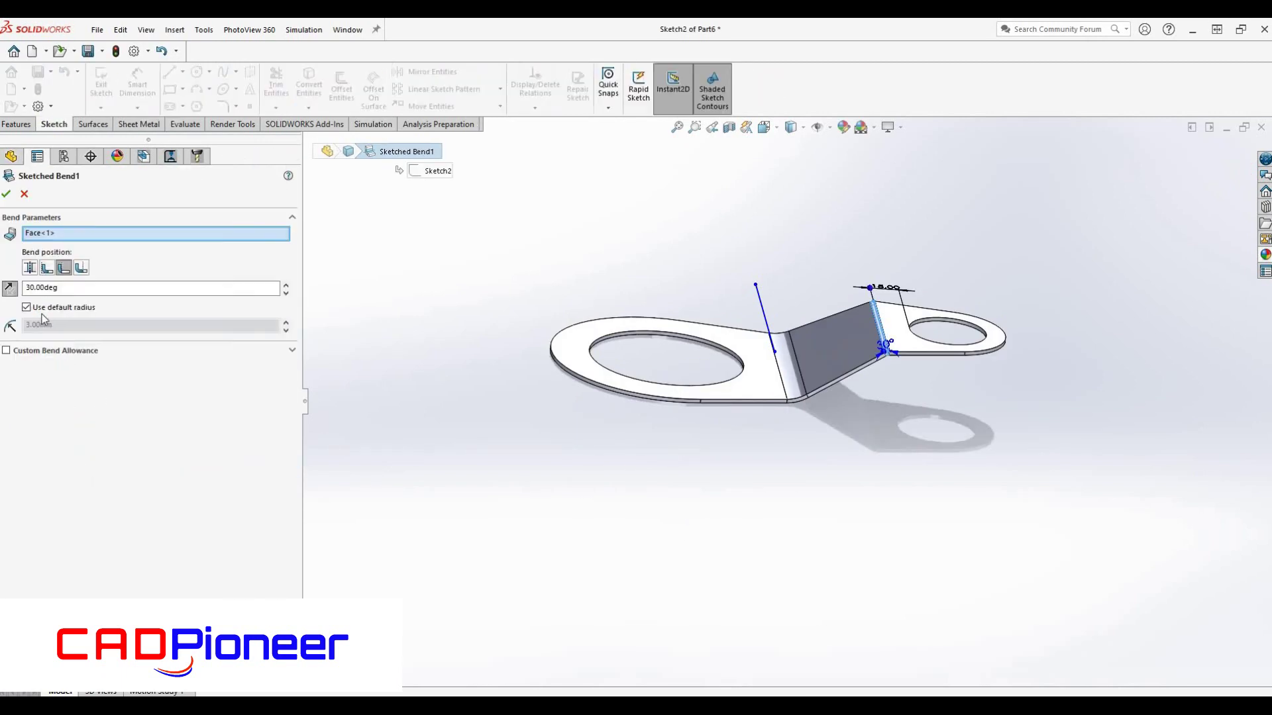
left_click(27, 307)
type("20.00mm")
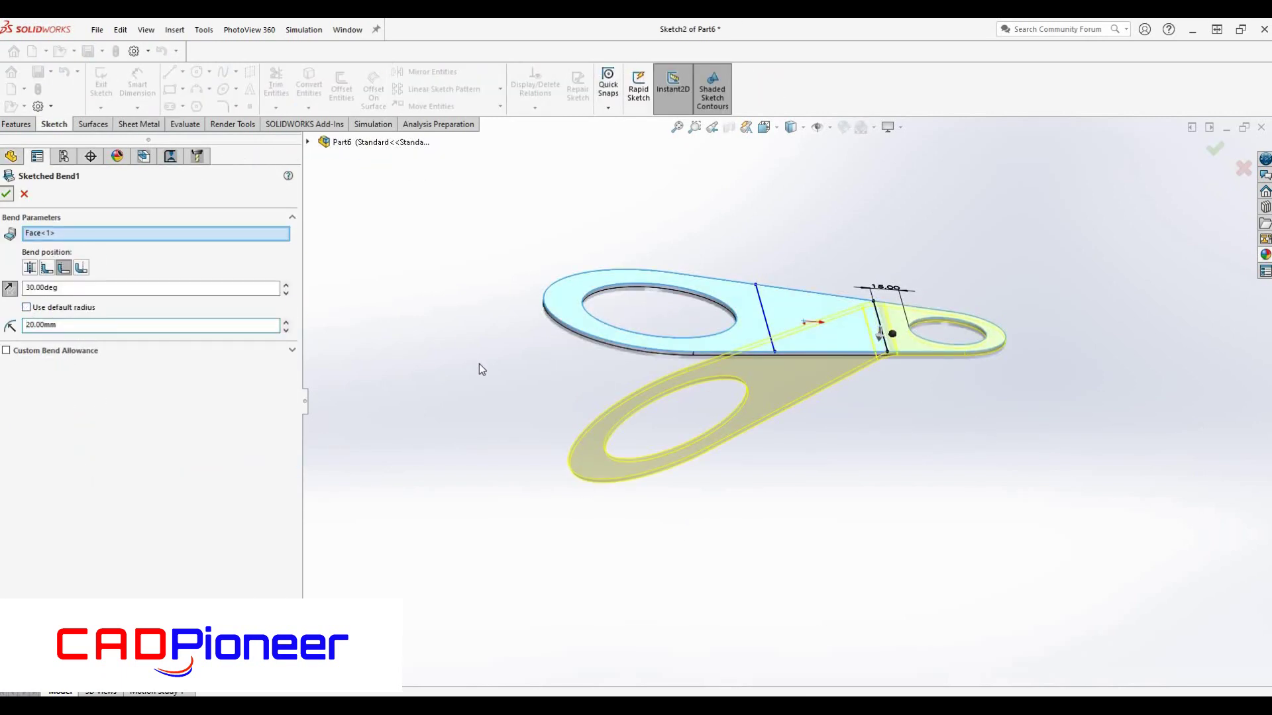
right_click(740, 312)
left_click(768, 288)
- Start a new sketch on the flat face around the large hole
middle_click_drag(705, 294, 874, 389)
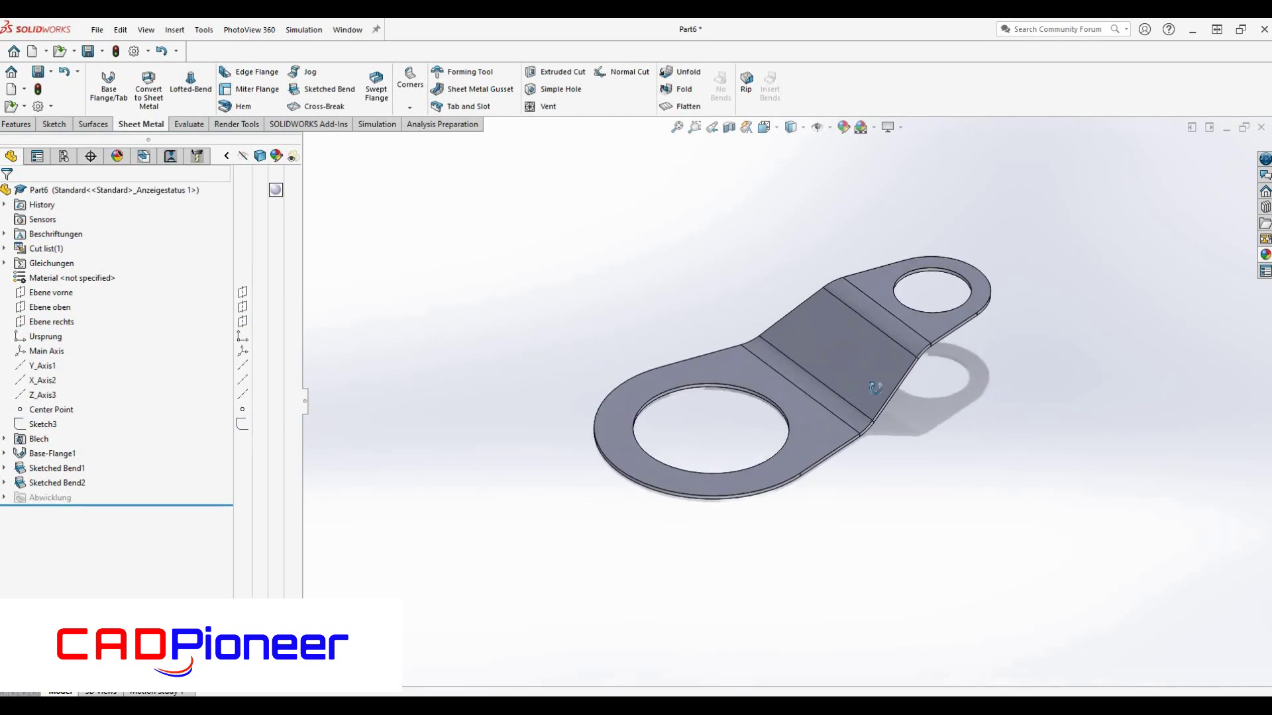
scroll(943, 399, "down", 2)
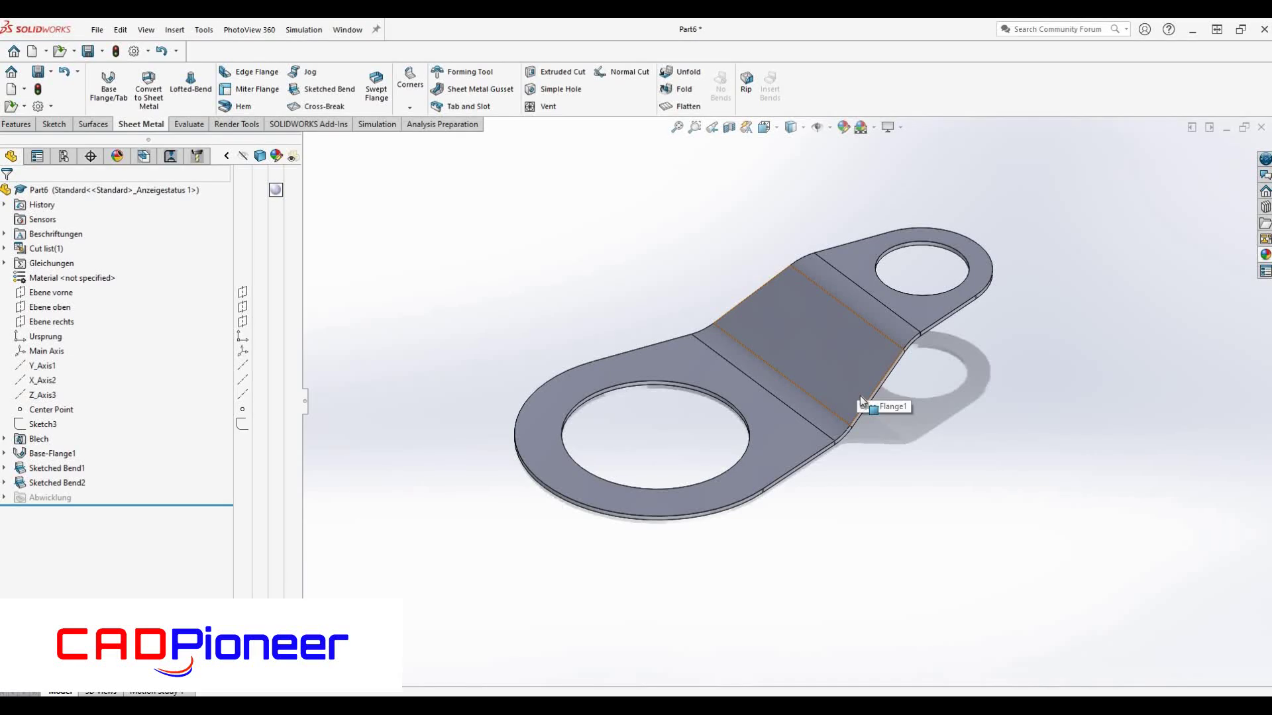
left_click(750, 403)
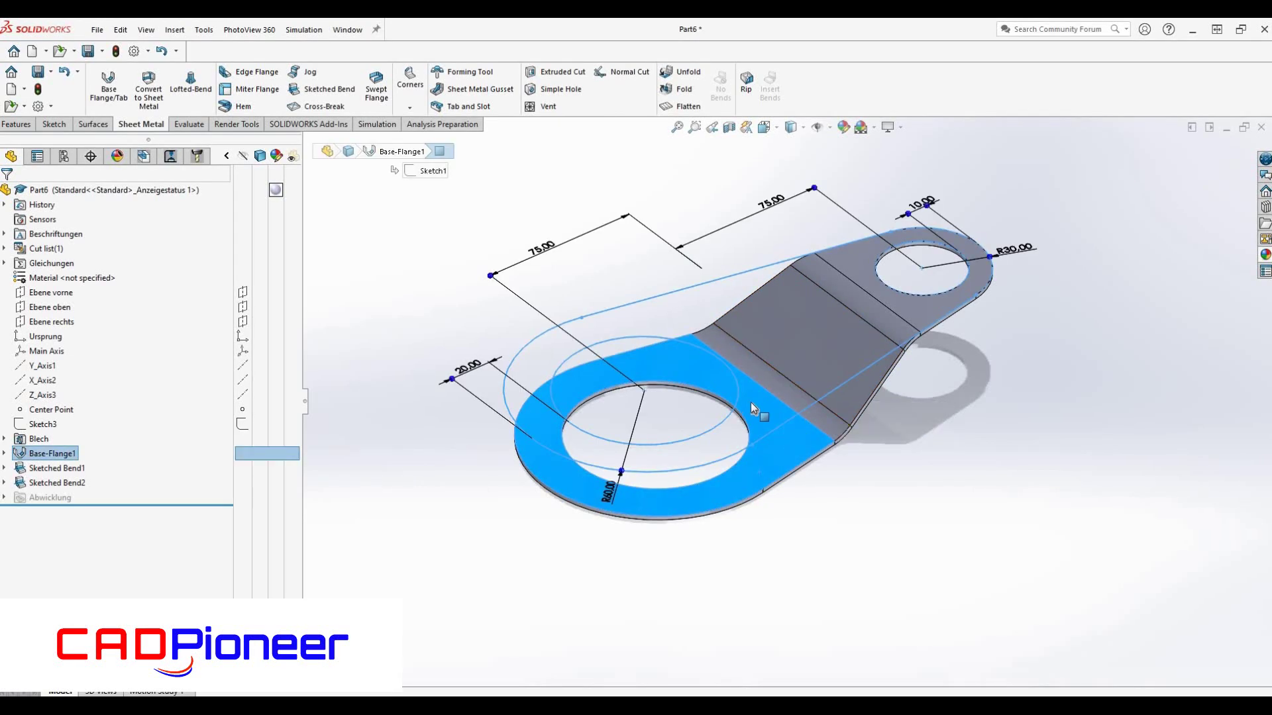
right_click(750, 403)
left_click(778, 337)
- Draw a small circle above the large hole and dimension it to Ø5 mm
left_click(198, 73)
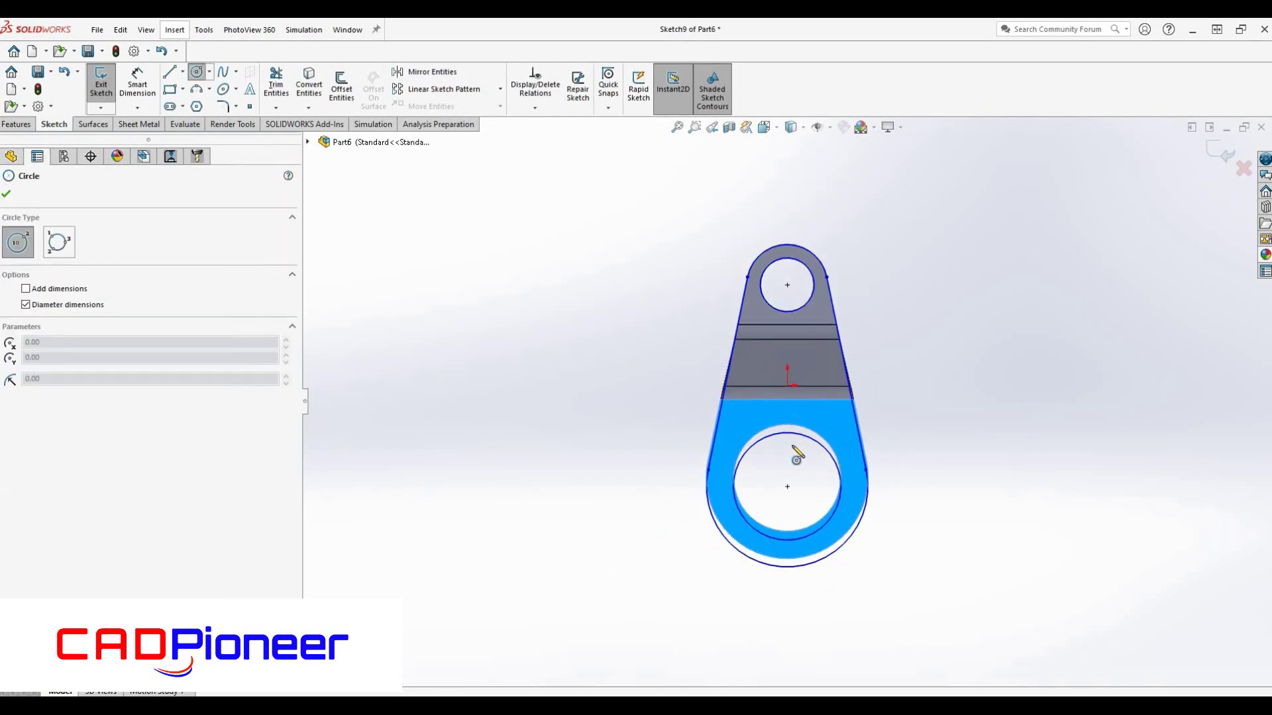
scroll(804, 467, "down", 3)
left_click(784, 369)
left_click(795, 369)
left_click(137, 83)
left_click(784, 369)
left_click(570, 329)
type("5")
key("Return")
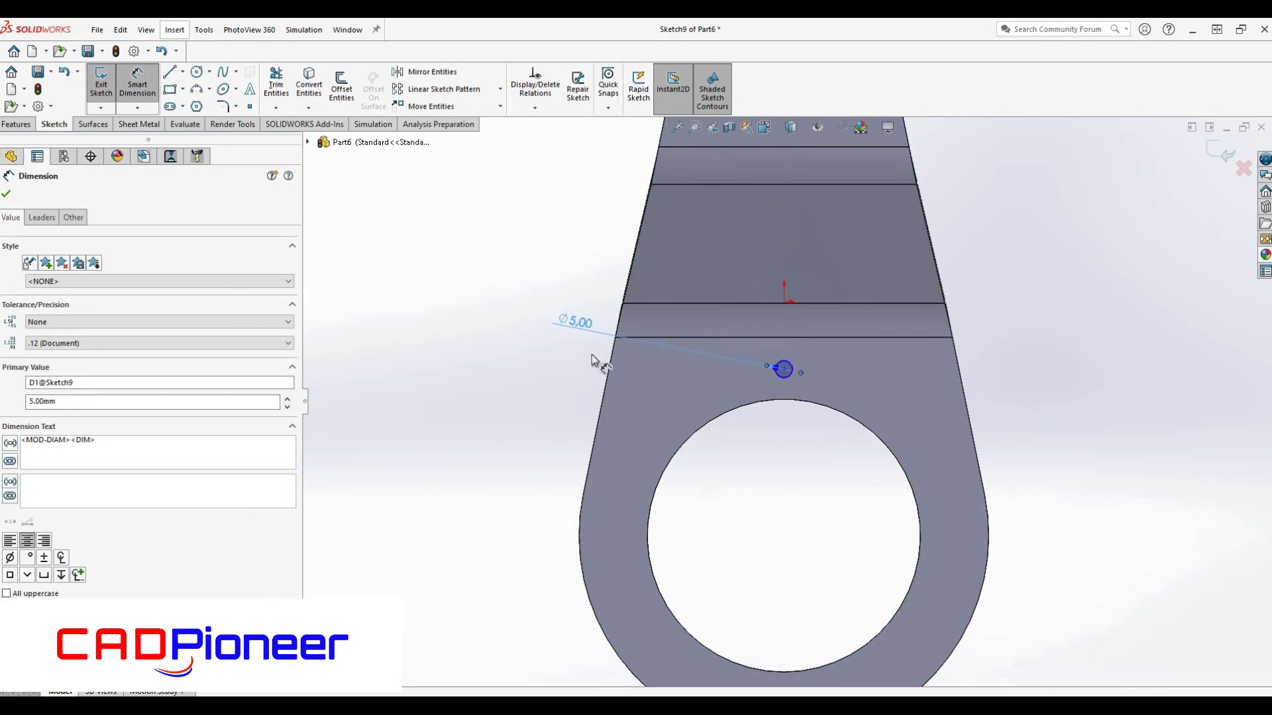
- Dimension the small circle 8 mm from the large hole
left_click(806, 404)
left_click(784, 369)
left_click(760, 432)
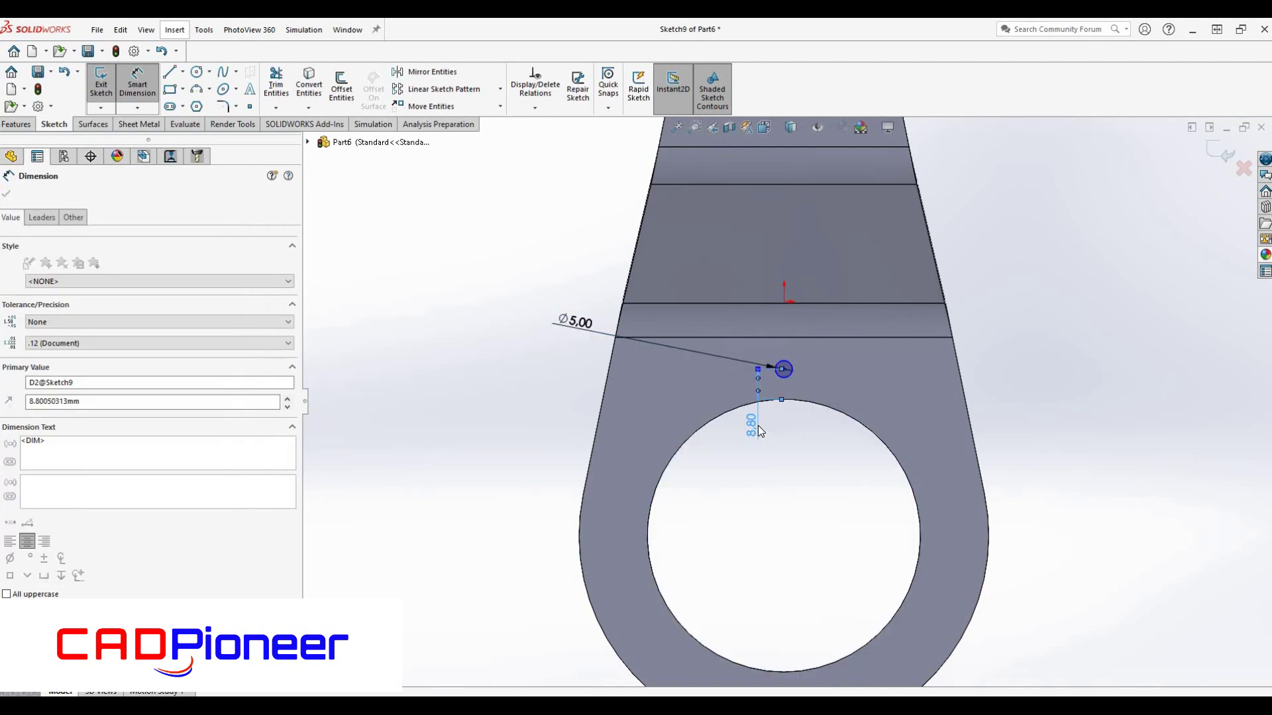
type("8")
left_click(781, 376)
- Make the circle's centre coincident with the Ebene rechts plane
left_click(785, 312)
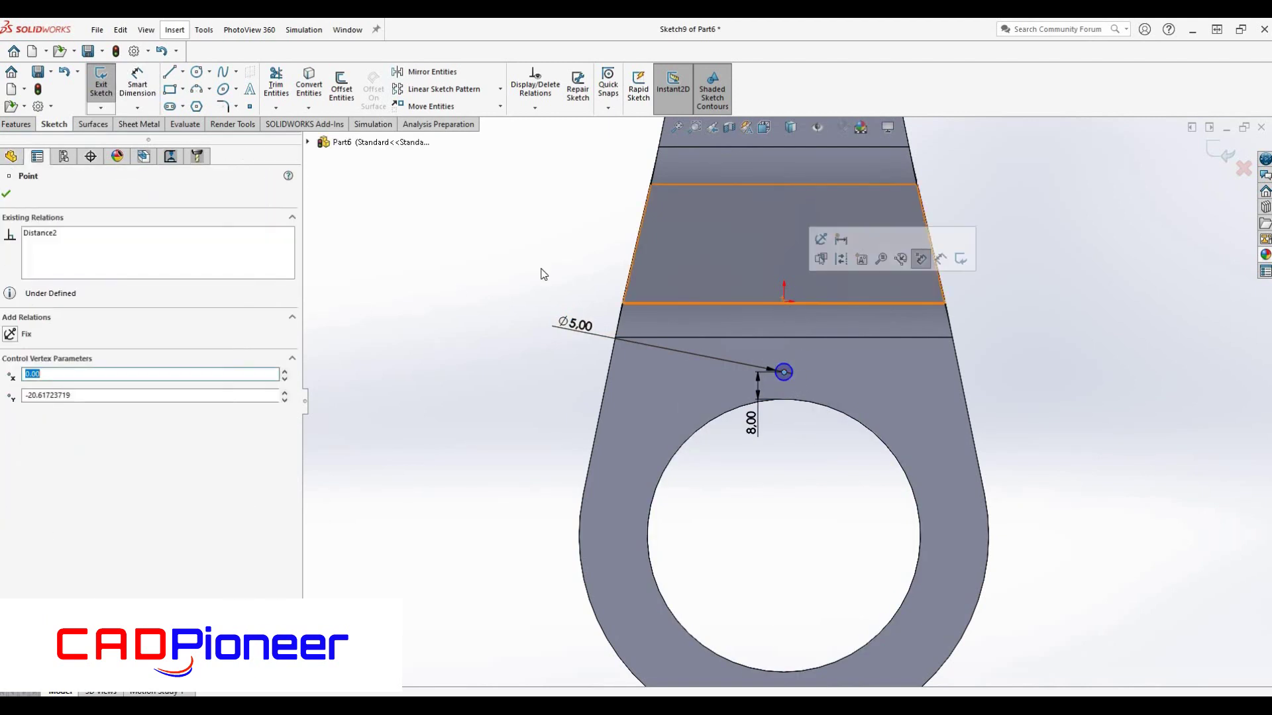
left_click(308, 142)
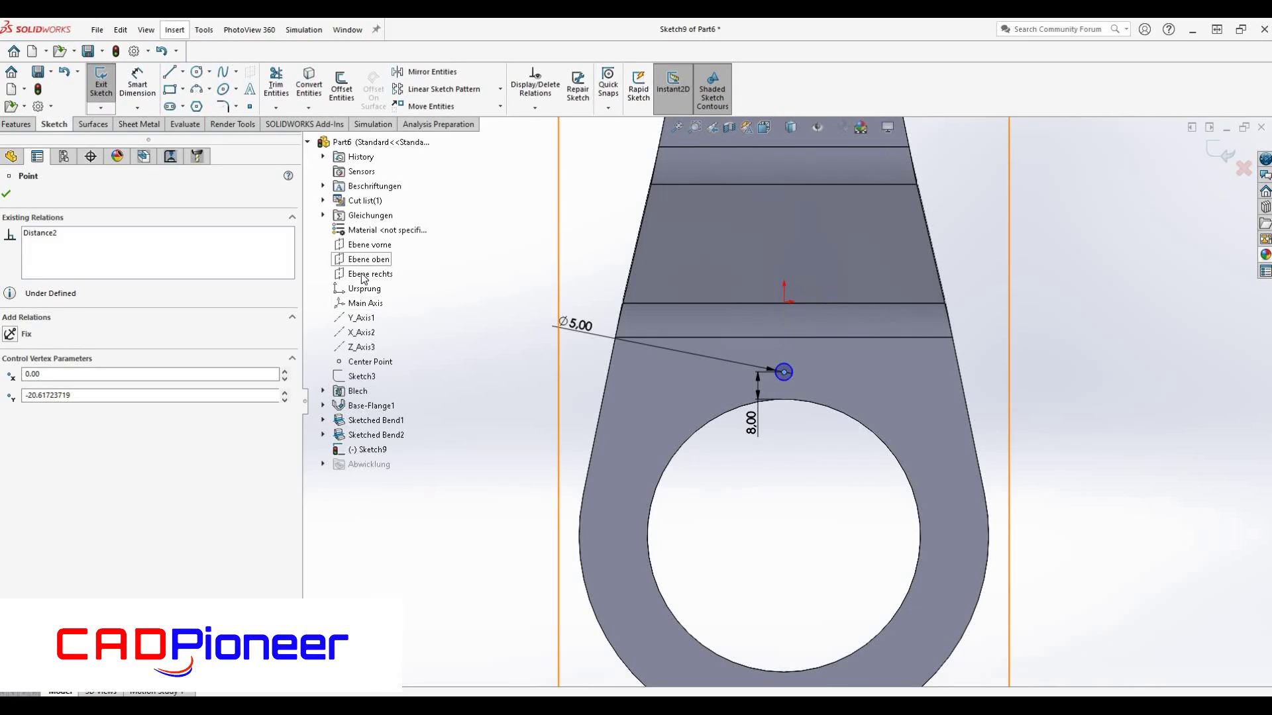
left_click(370, 273, "ctrl")
left_click(9, 408)
left_click(658, 387)
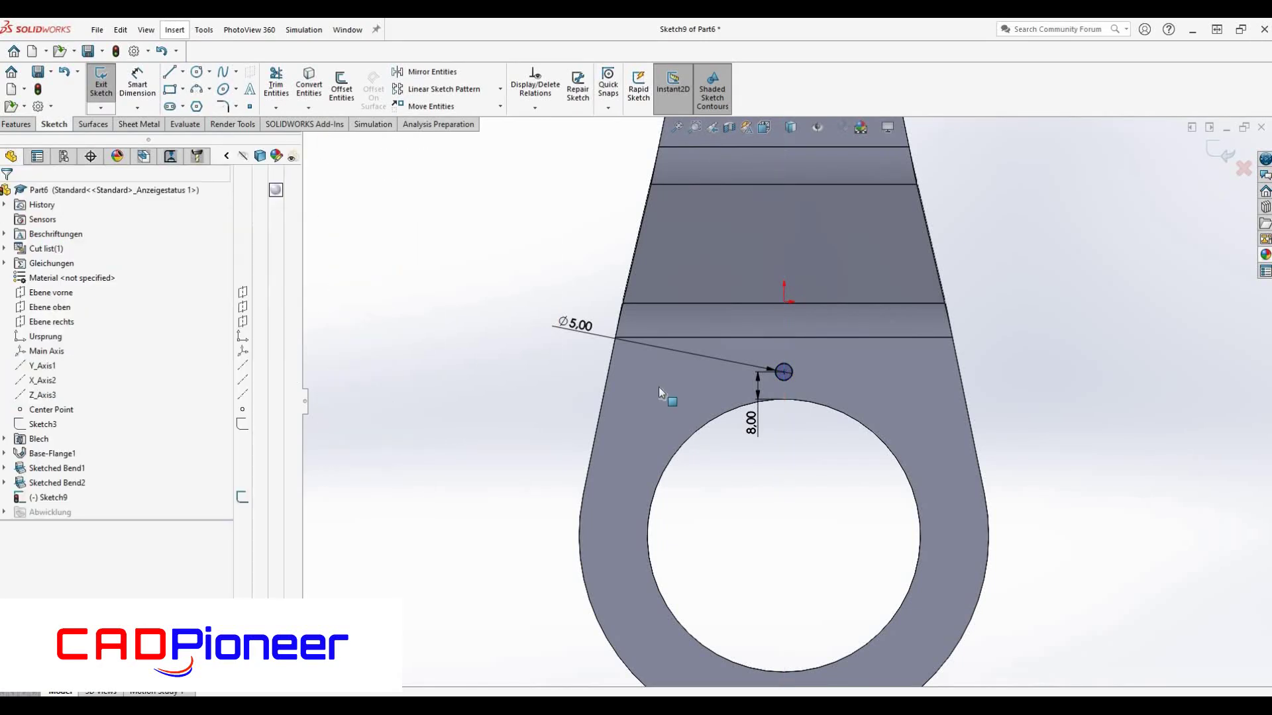
key("f")
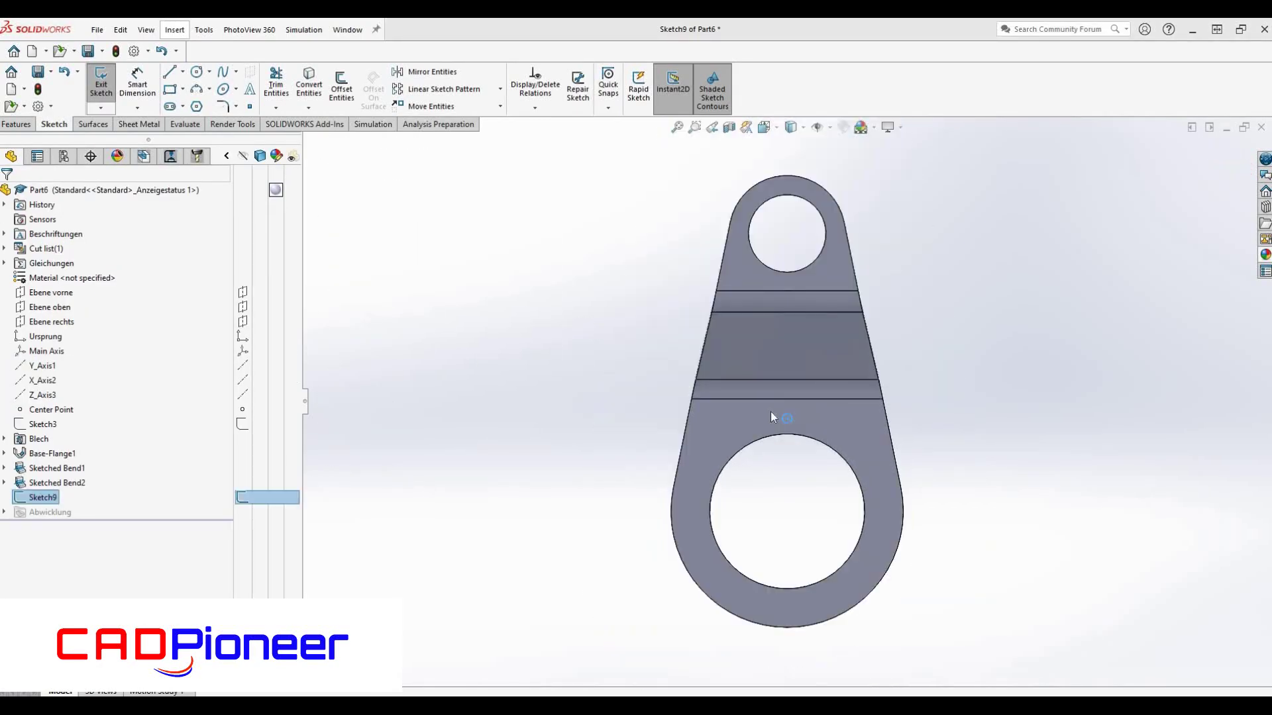
left_click(702, 377)
- Set up an extruded cut from the circle sketch with end condition Up To Next
middle_click_drag(707, 427, 637, 337)
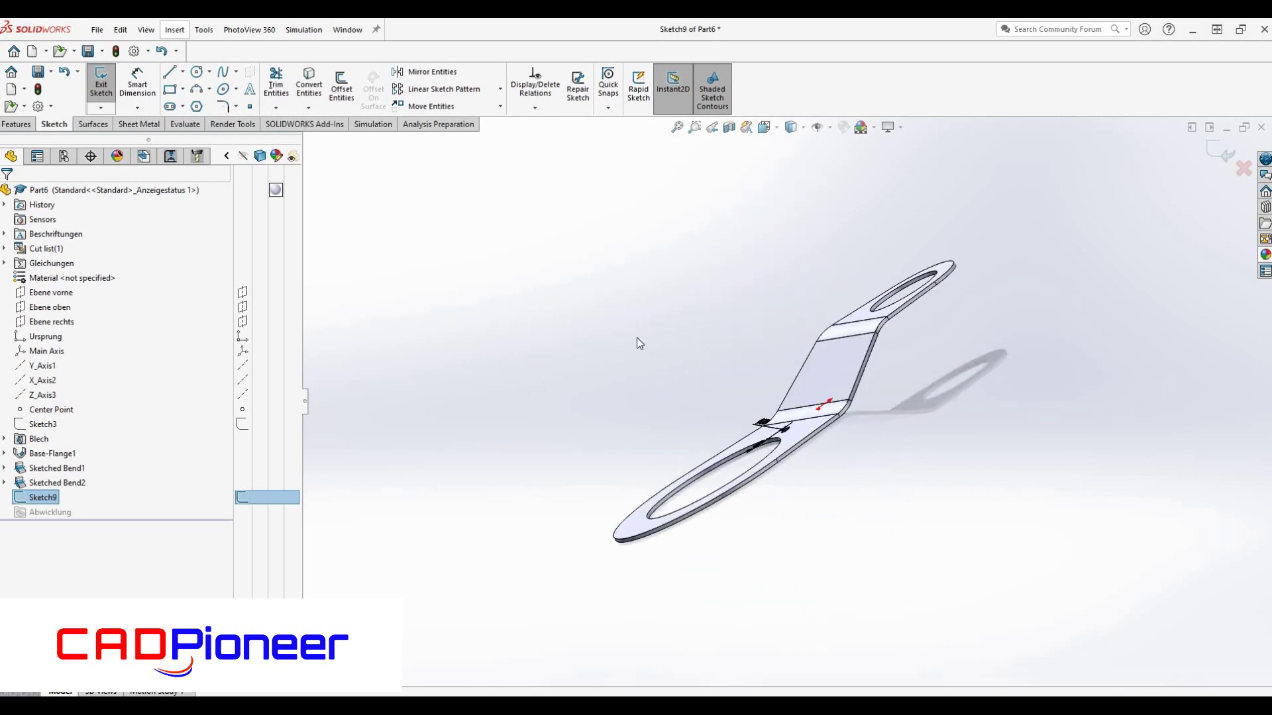
left_click(22, 126)
left_click(141, 124)
left_click(66, 274)
left_click(70, 314)
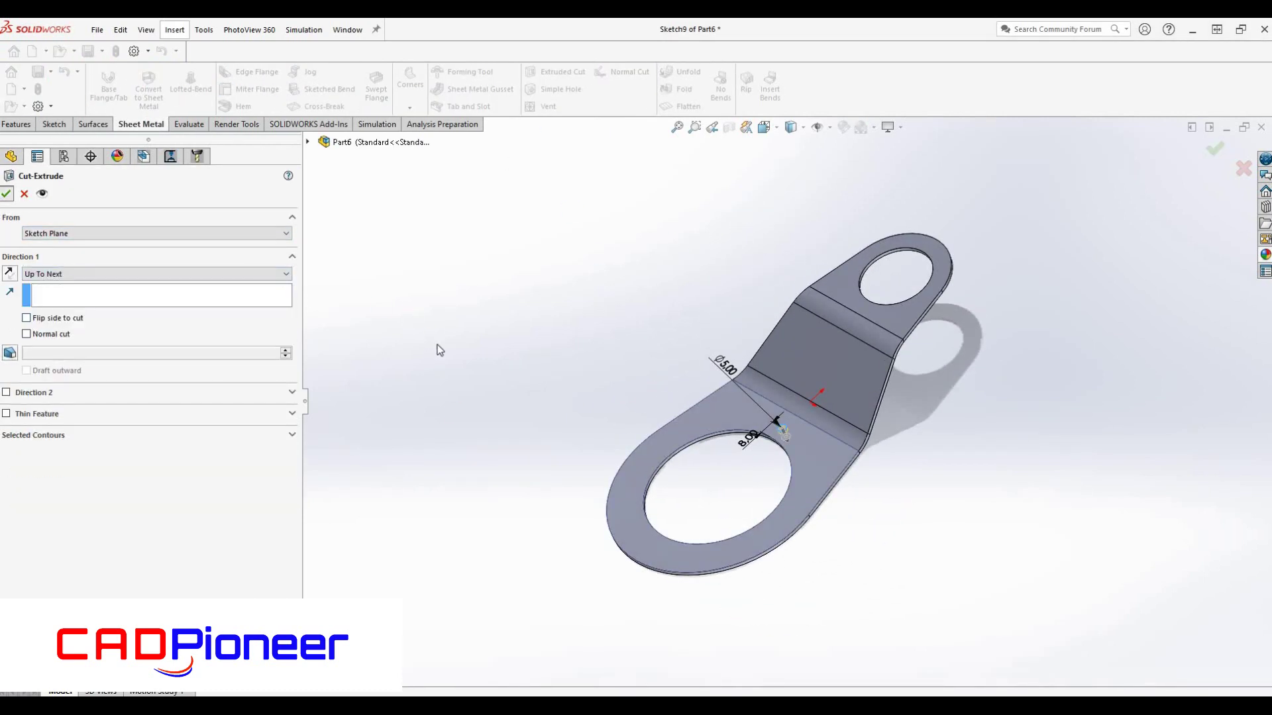
- Complete the small hole cut and choose Cut-Extrude1 as the feature for a circular pattern
key("Return")
middle_click_drag(710, 476, 341, 188)
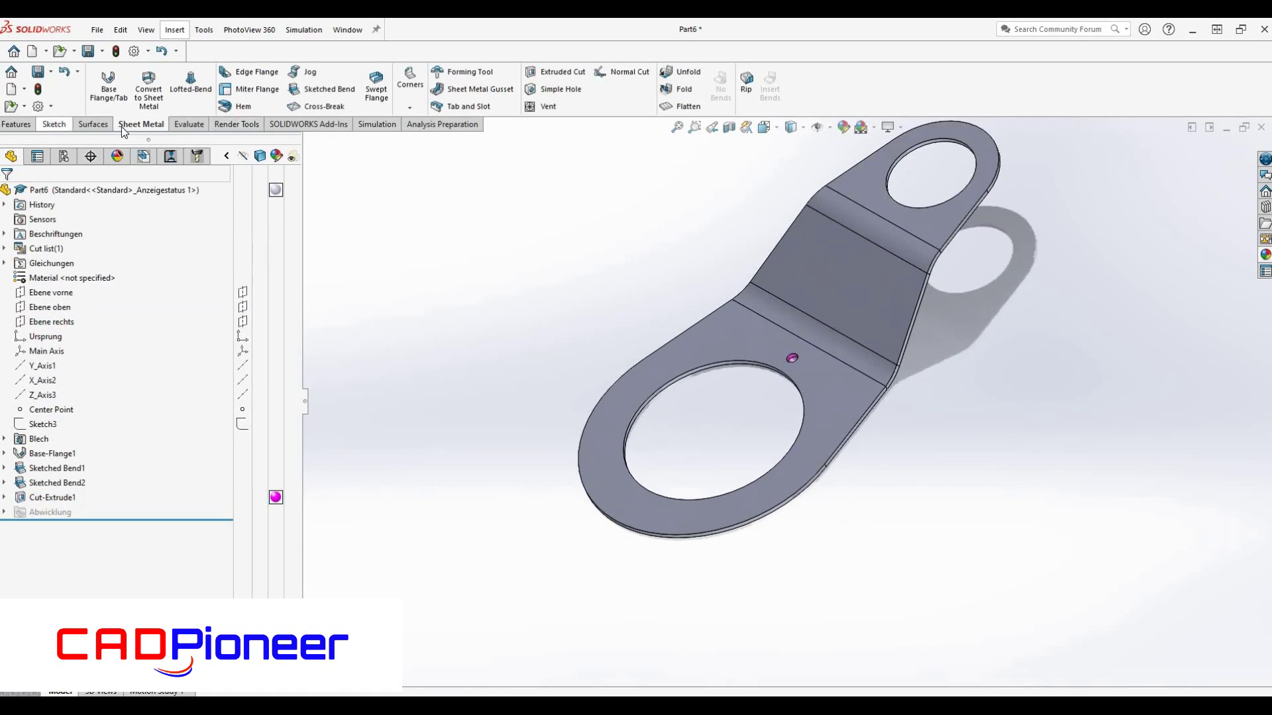
left_click(29, 126)
left_click(479, 107)
left_click(507, 139)
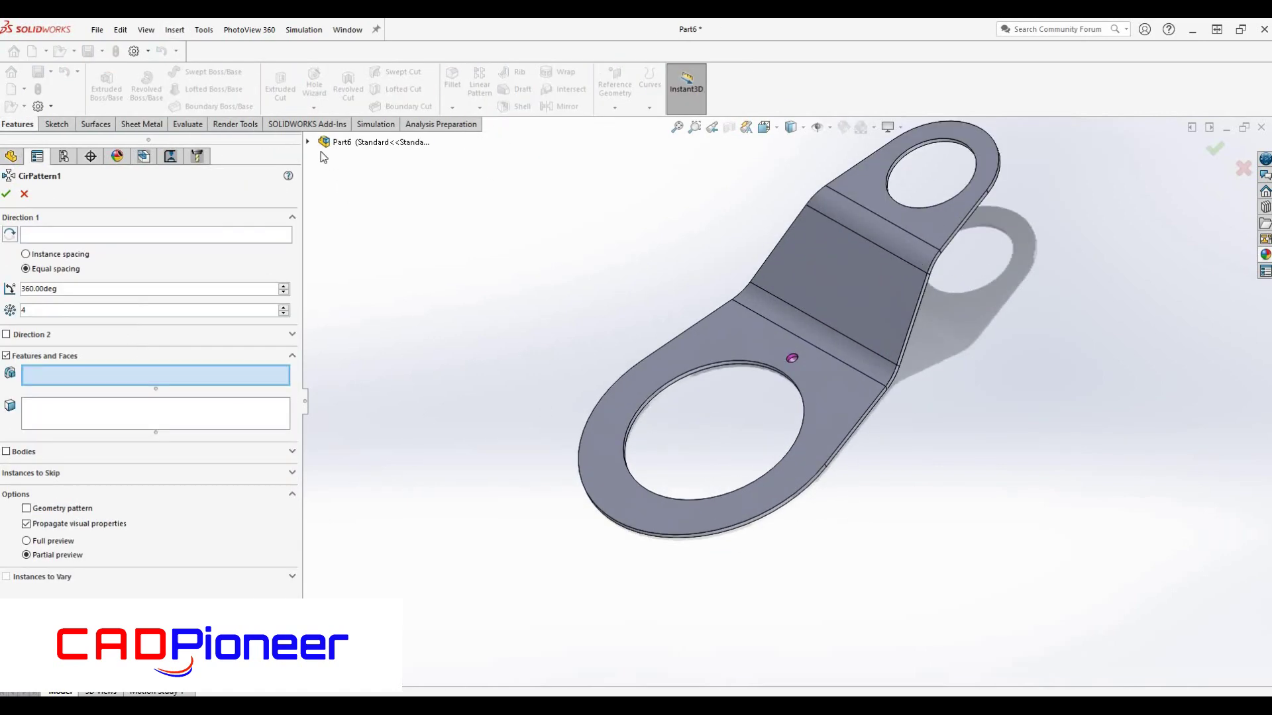
left_click(307, 142)
left_click(371, 449)
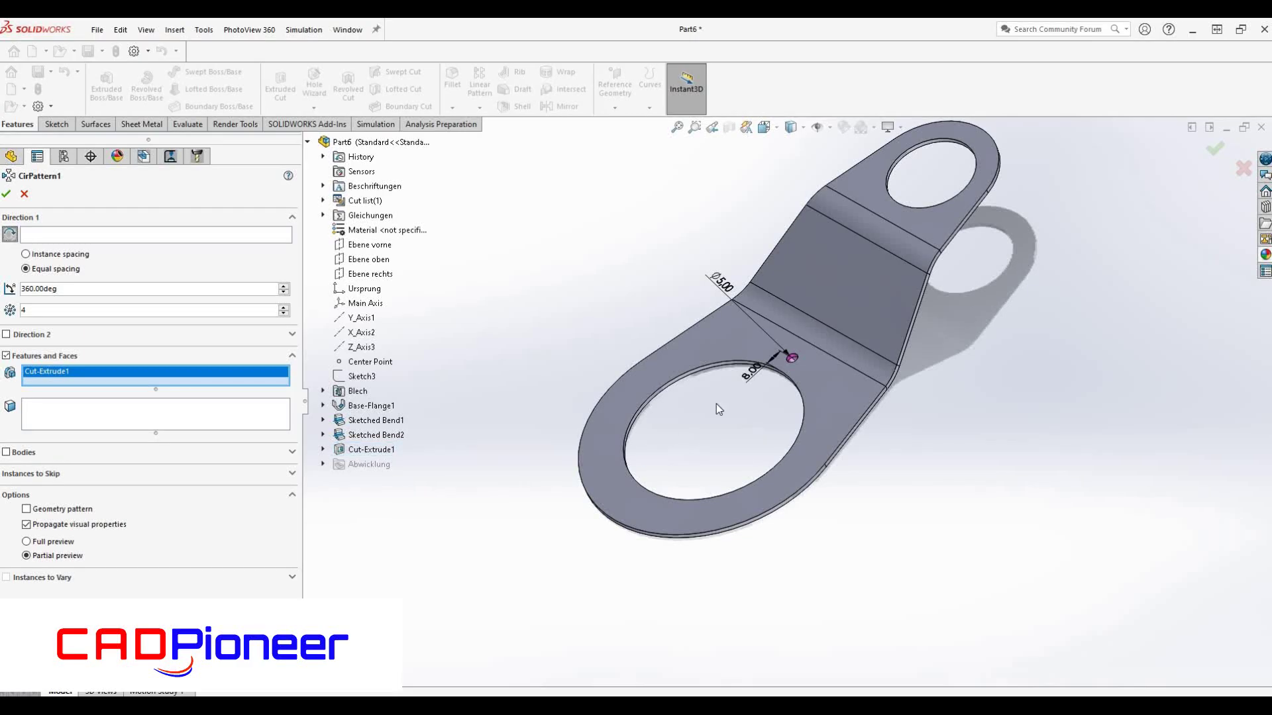
- Pattern the hole 30 times around the large hole's axis
scroll(766, 470, "up", 5)
scroll(706, 516, "down", 3)
scroll(765, 319, "down", 2)
left_click(766, 319)
scroll(755, 335, "down", 3)
scroll(755, 335, "up", 3)
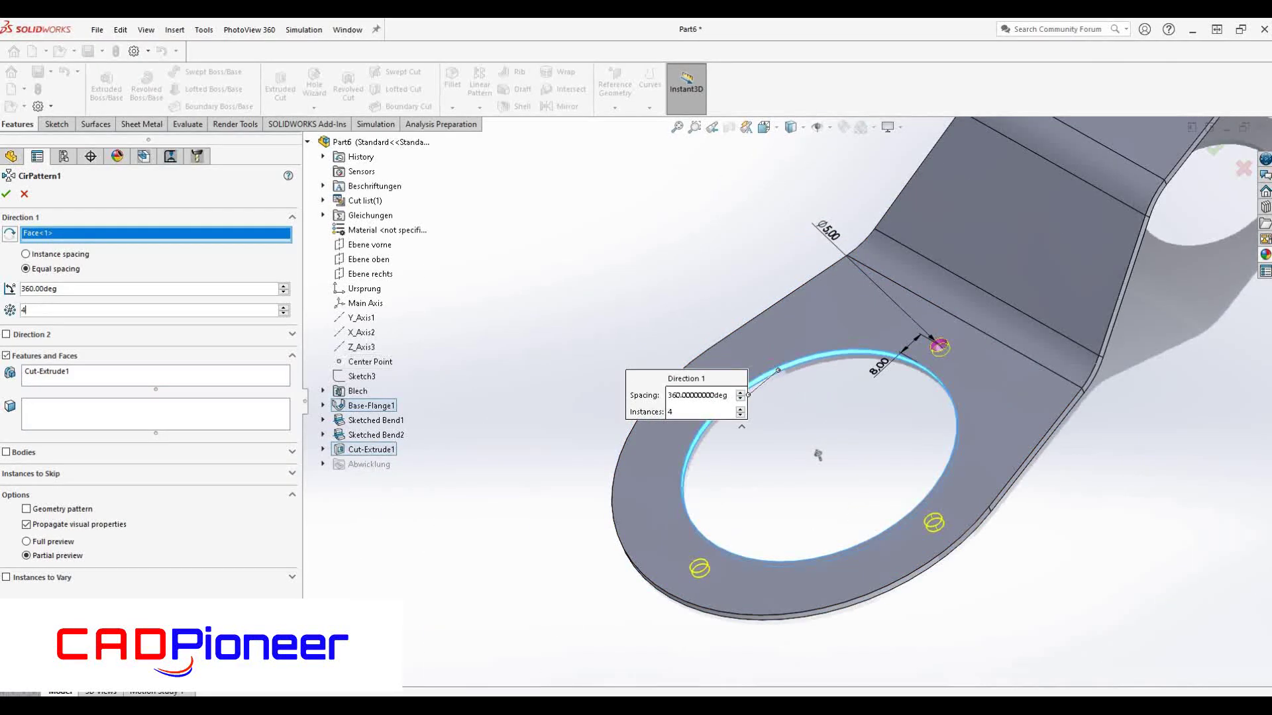
type("30")
key("Return")
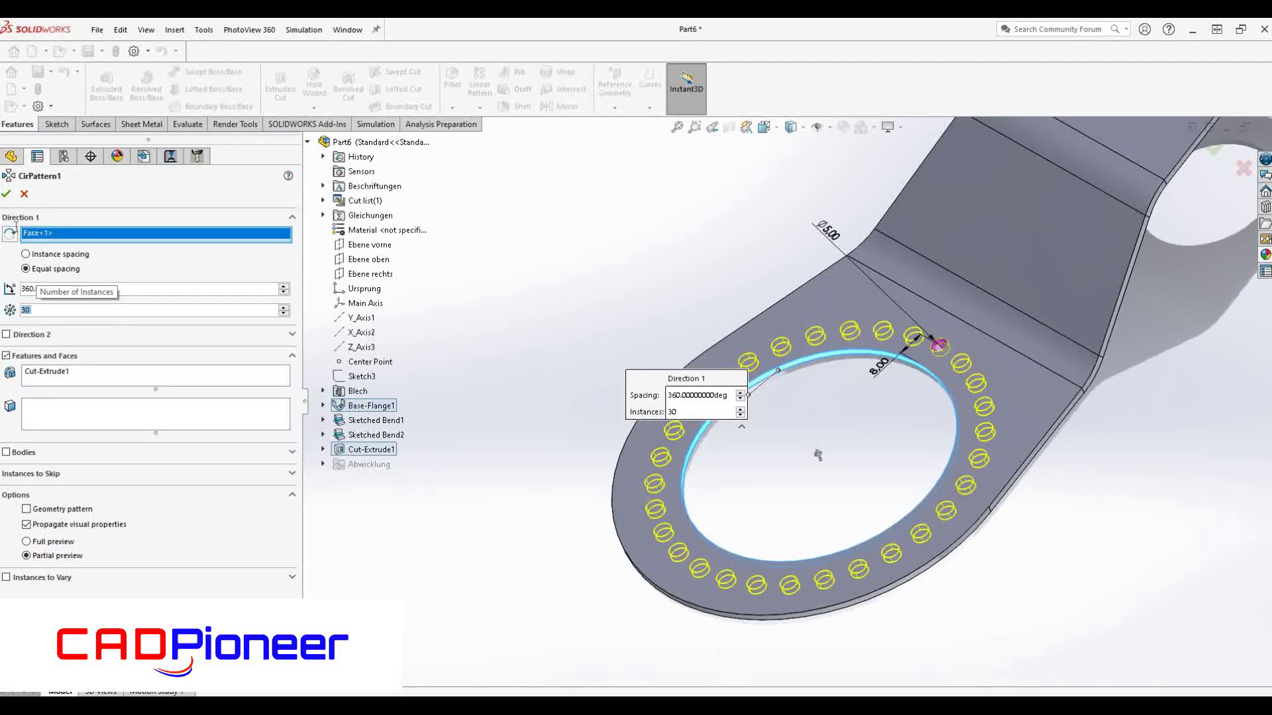
left_click(6, 194)
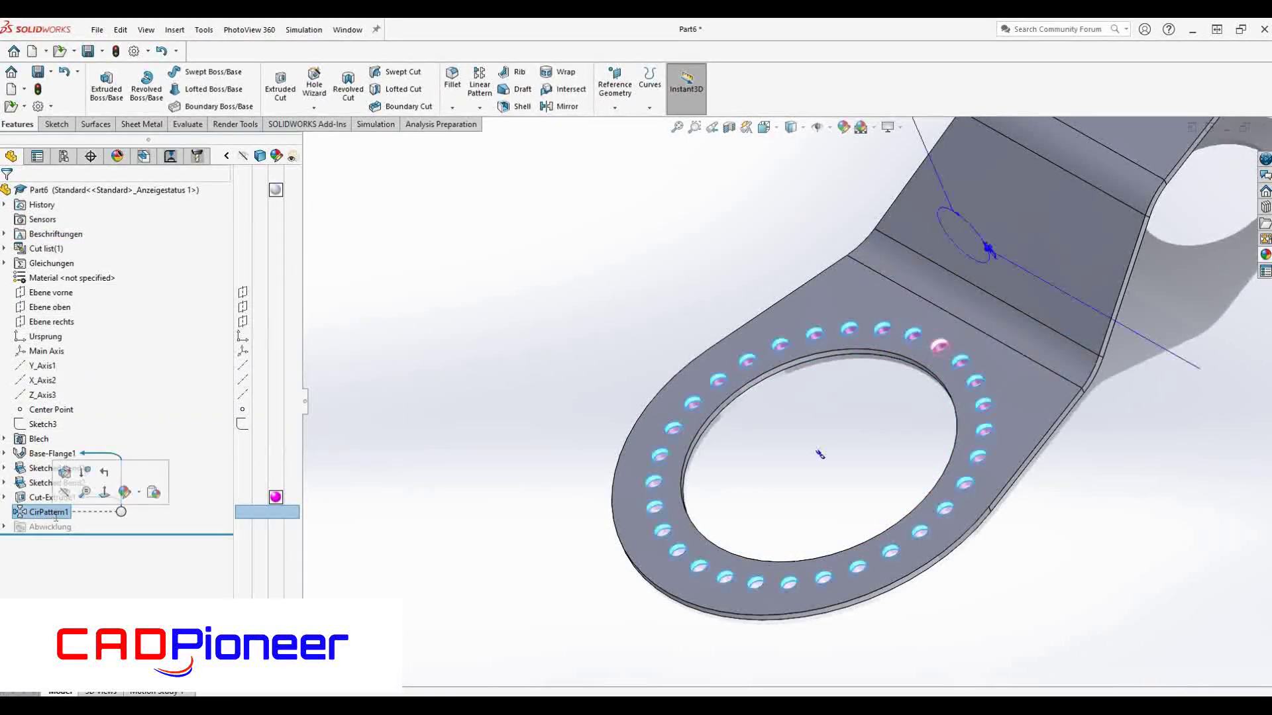
- Change the seed hole's 8.00 mm offset dimension to 10 mm
left_click(53, 498)
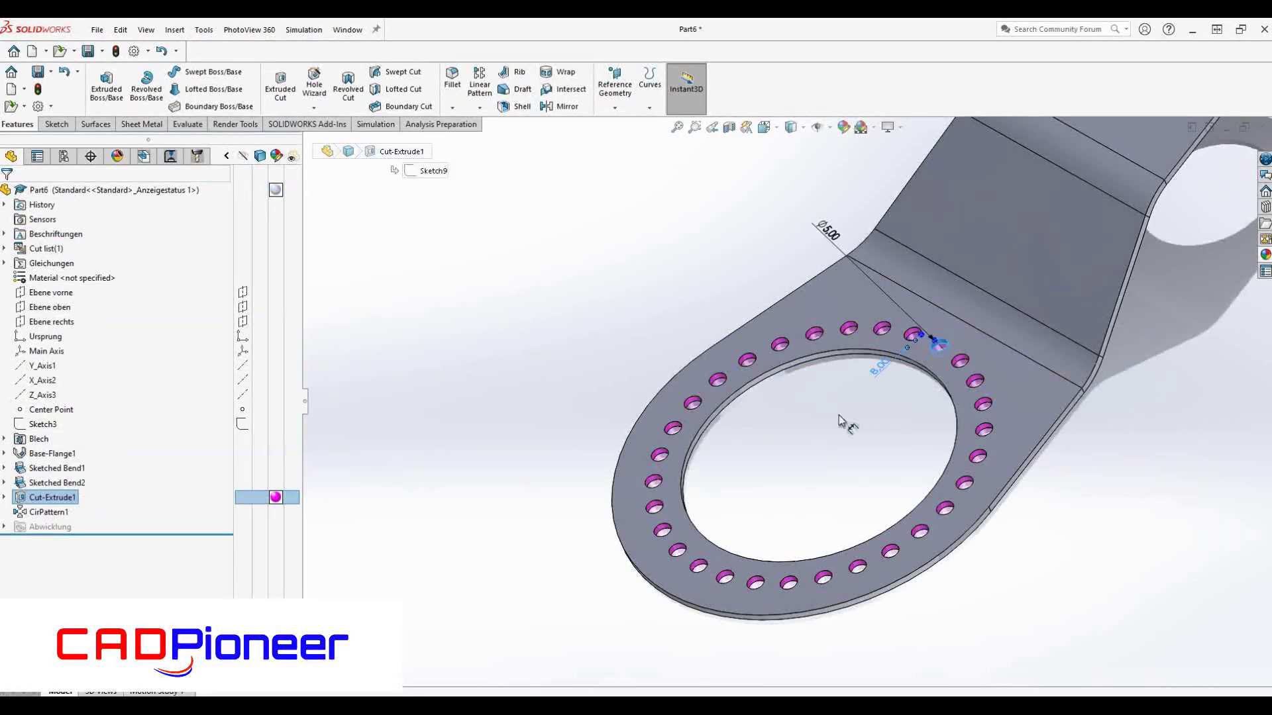
left_click(838, 415)
double_click(888, 371)
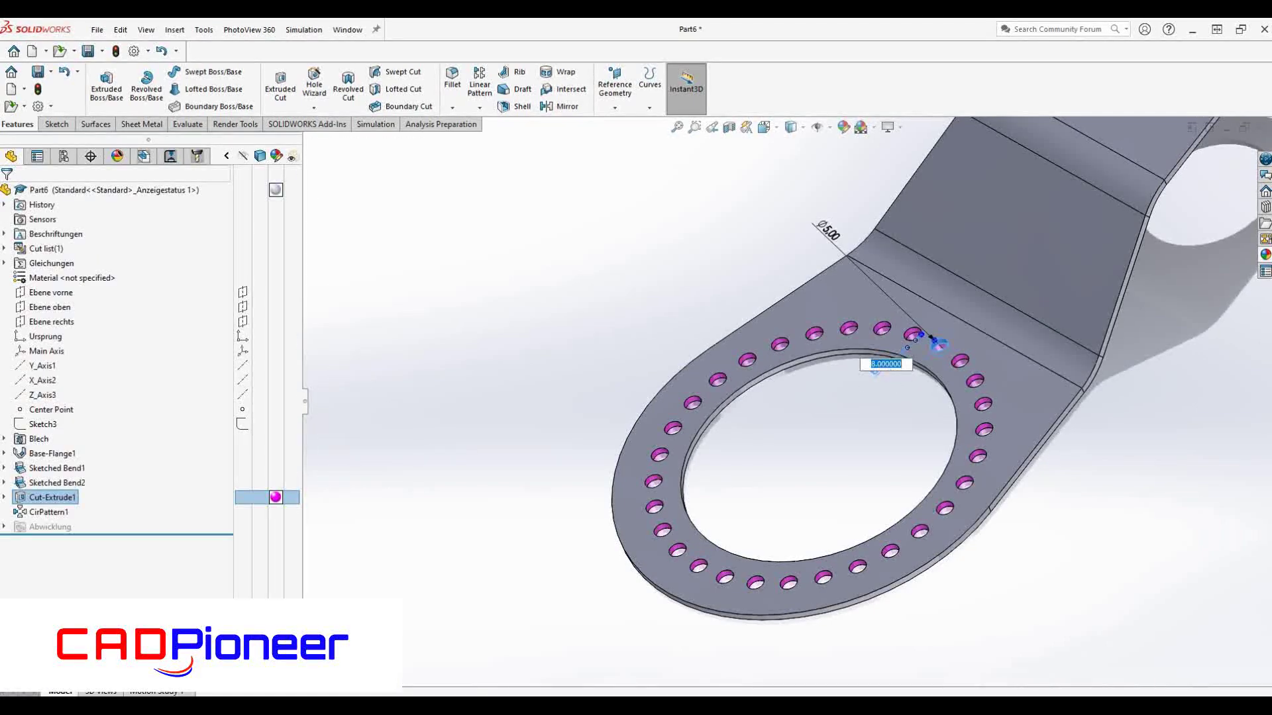
key("Return")
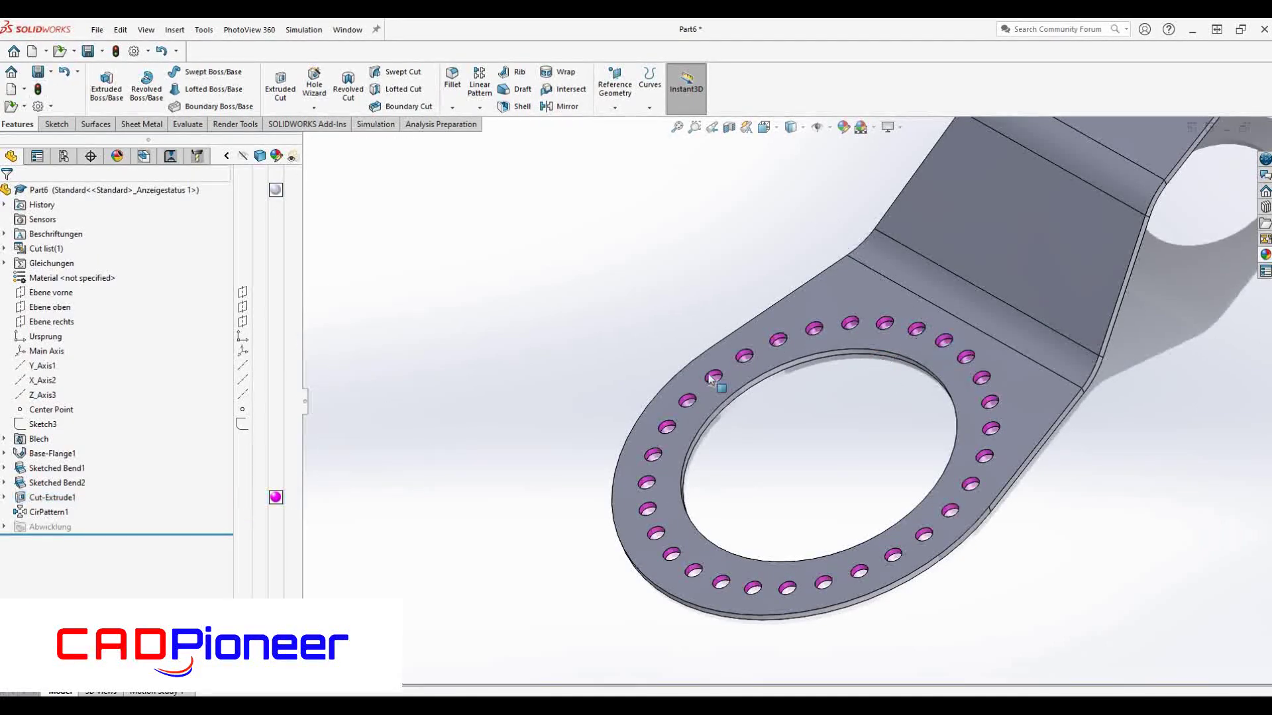
scroll(804, 437, "up", 5)
middle_click_drag(805, 437, 842, 400)
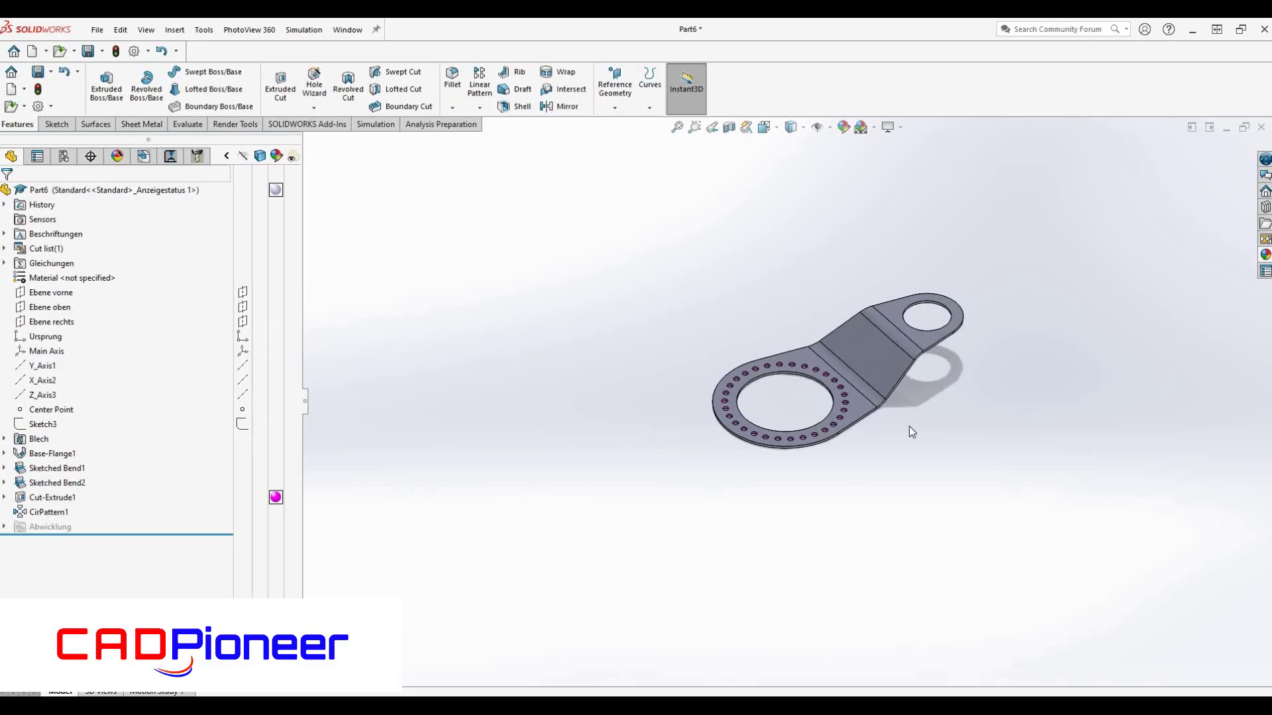
scroll(842, 400, "down", 5)
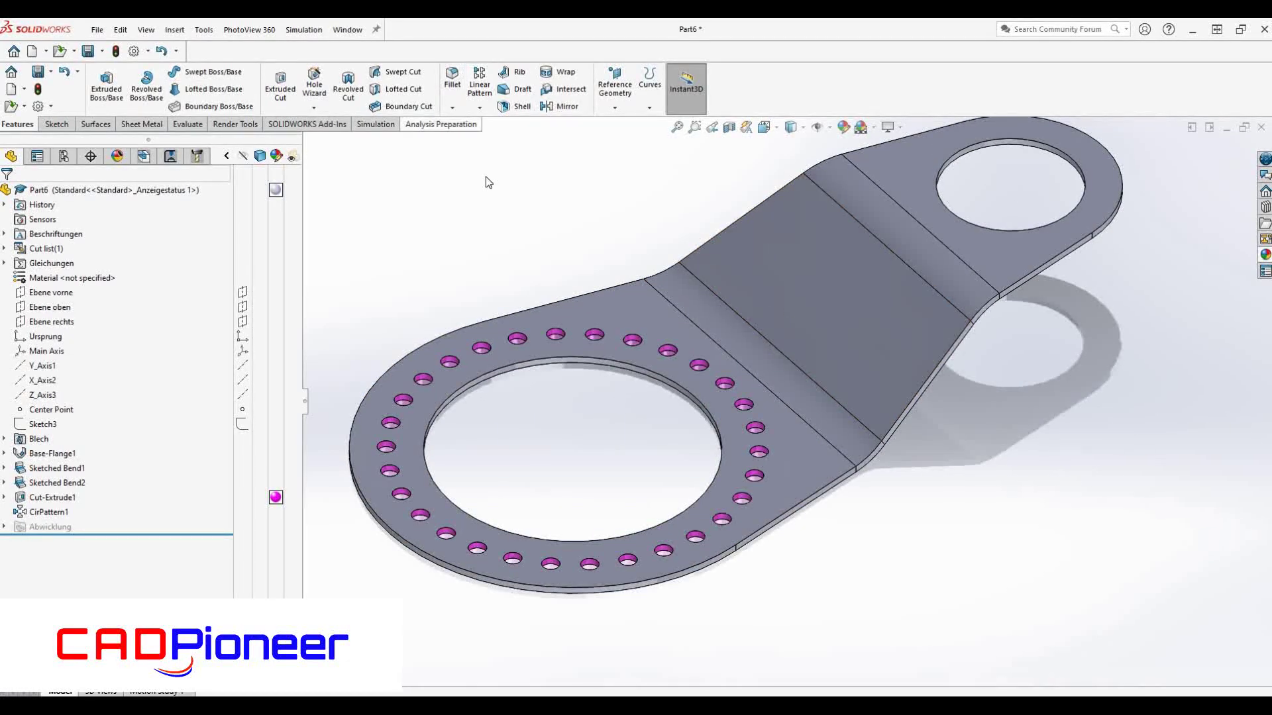
- Place a bridge lance from the Design Library onto the tapered middle panel
left_click(1265, 208)
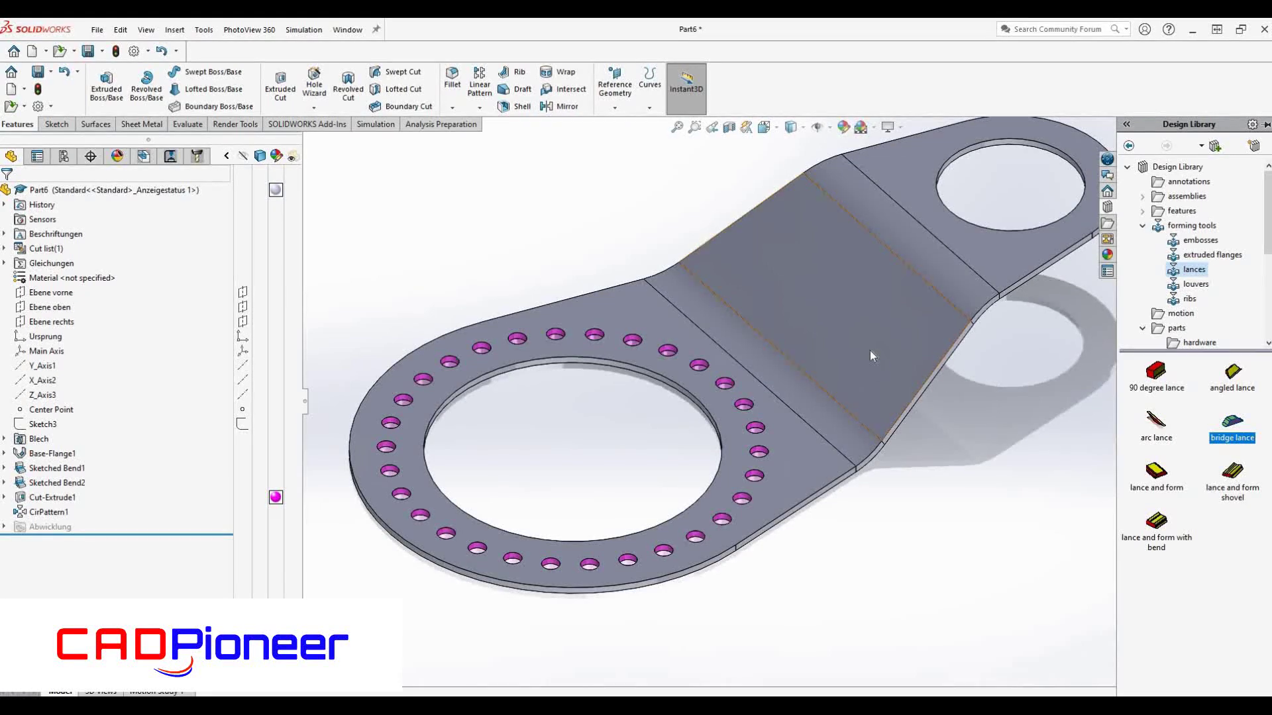
left_click(869, 355)
left_click_drag(975, 373, 899, 345)
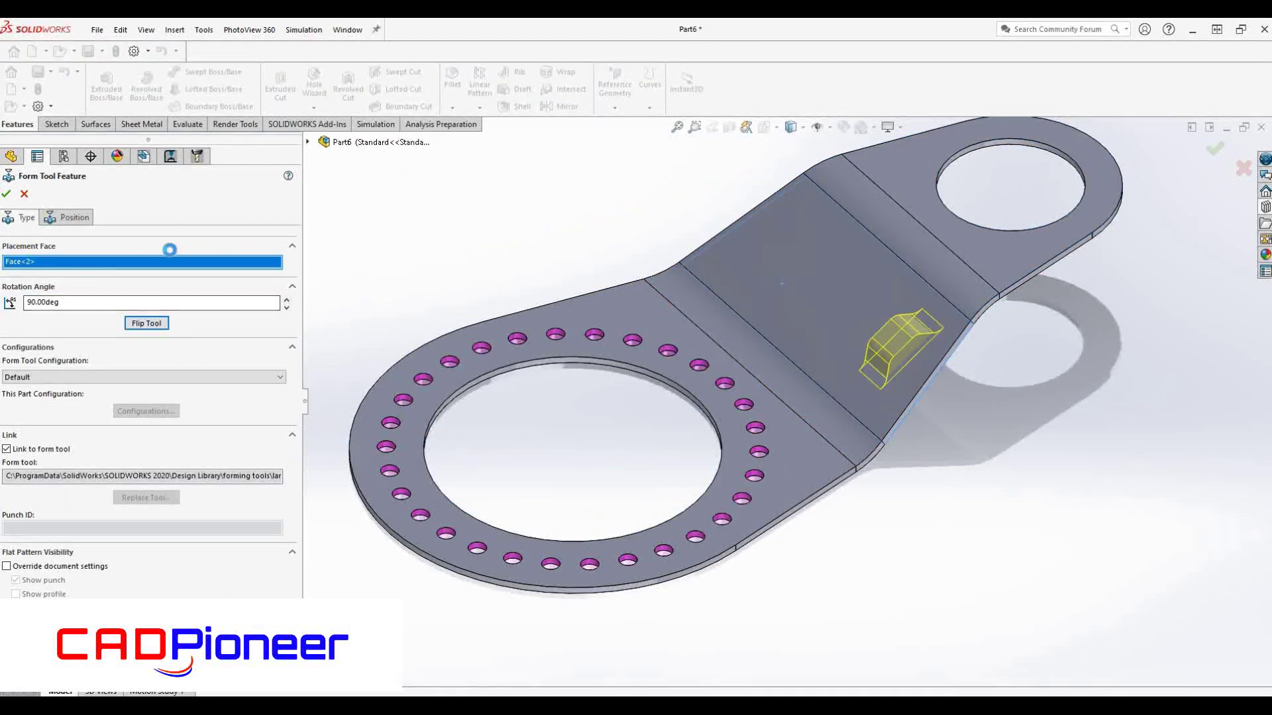
left_click(79, 218)
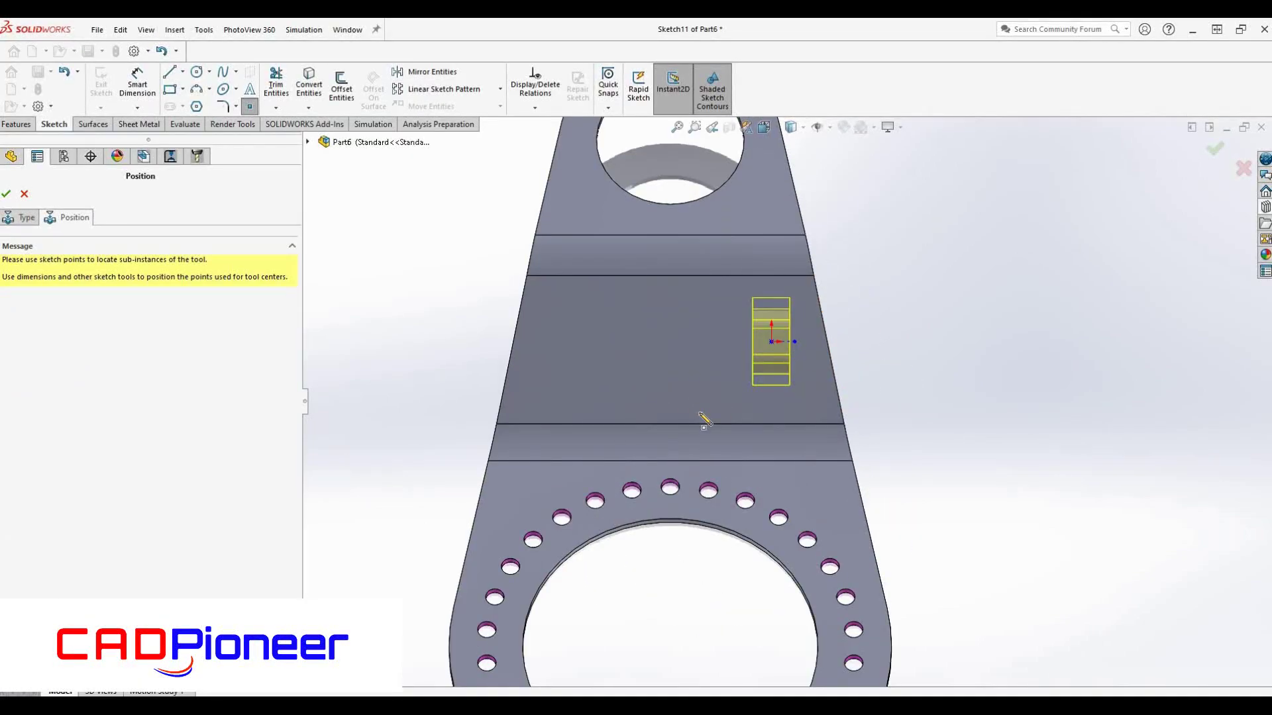
- Position the lance 28 mm from the centre plane and 20 mm from the bend line
left_click(307, 141)
left_click(137, 85)
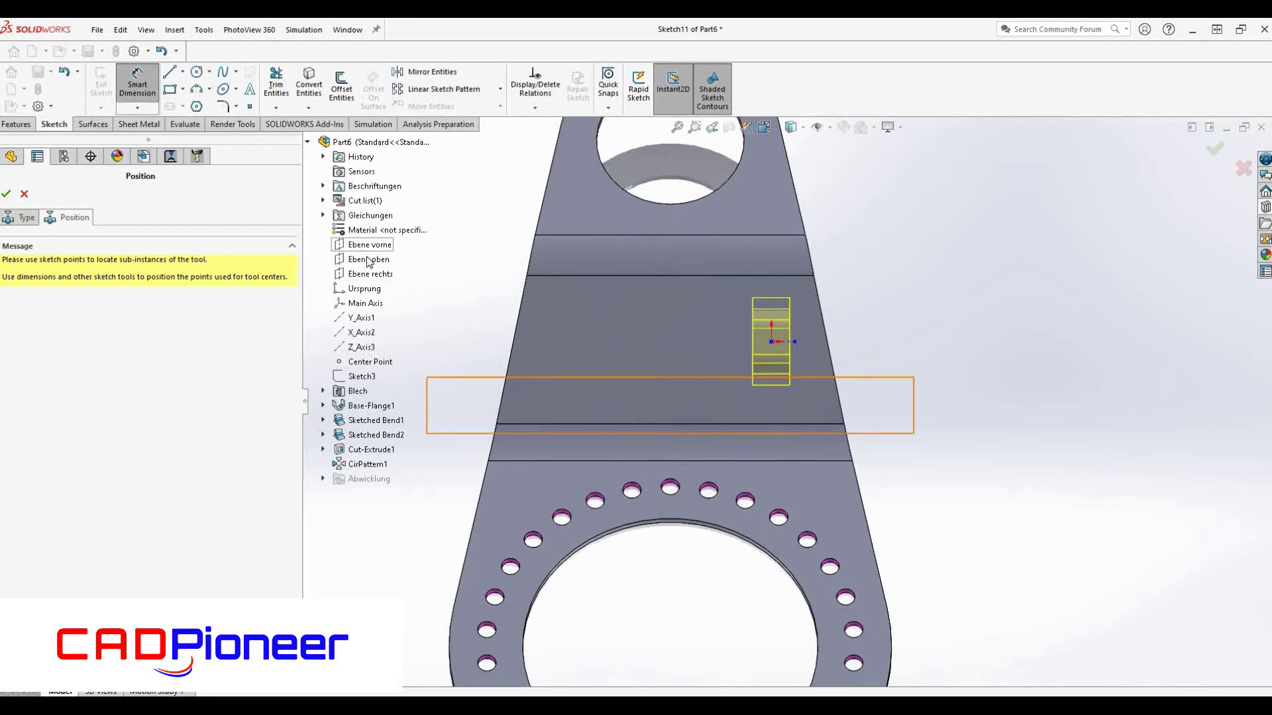
left_click(772, 341)
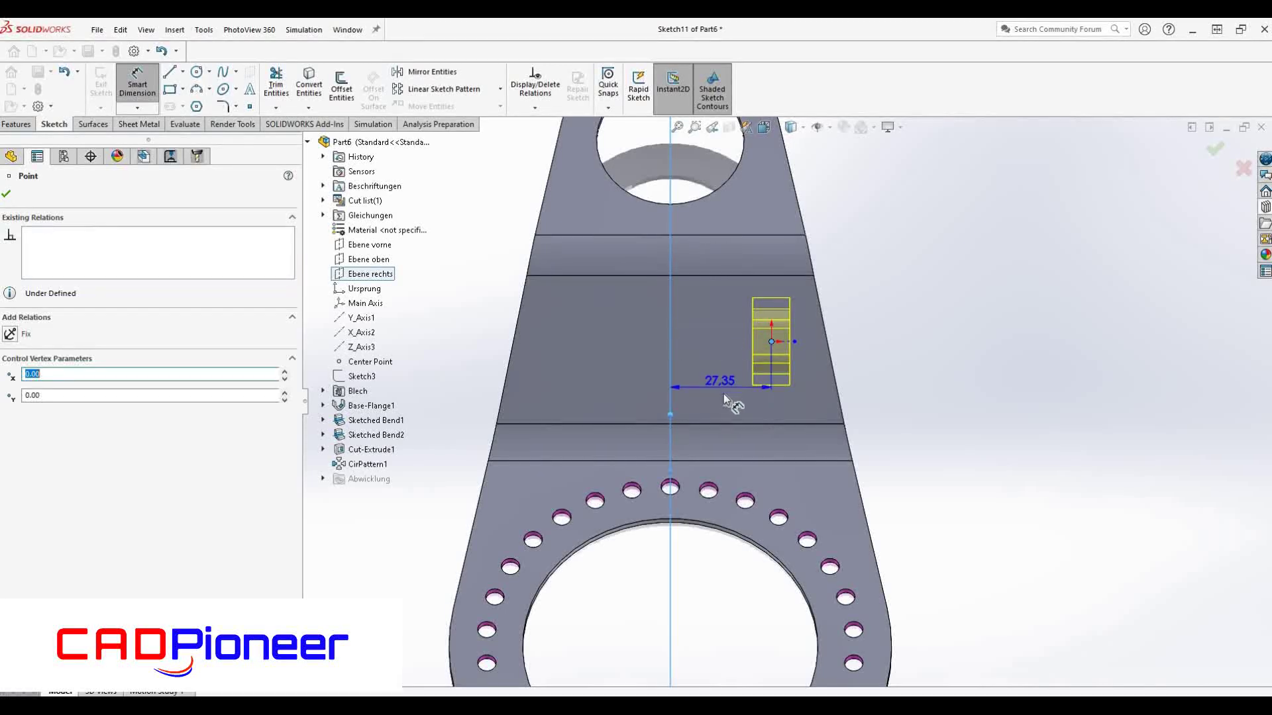
left_click(724, 395)
type("28")
key("Return")
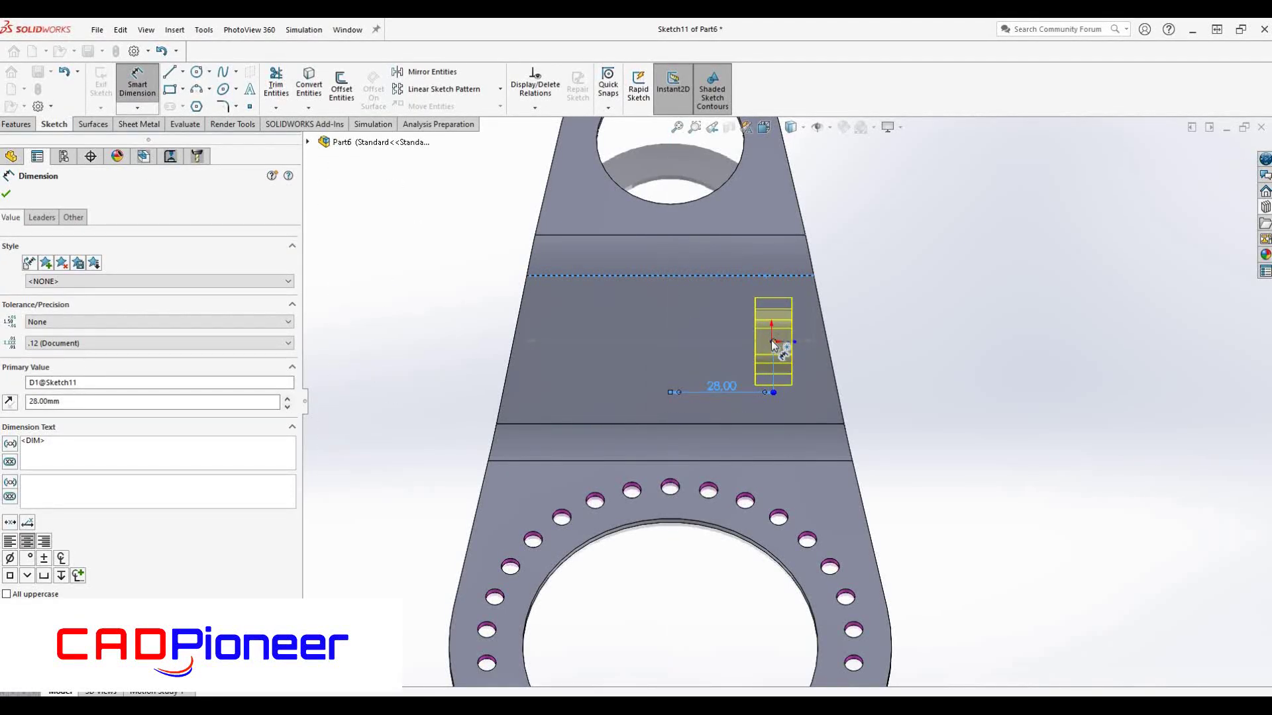
left_click(828, 324)
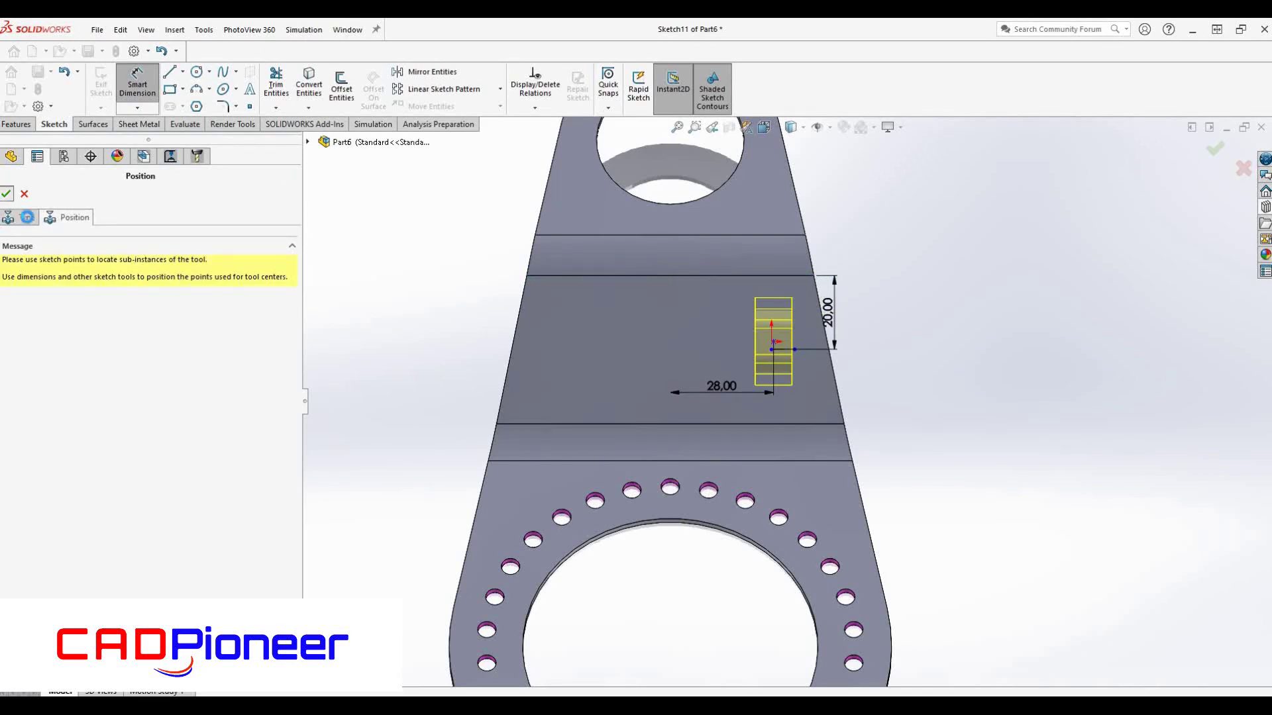
middle_click_drag(649, 356, 661, 269)
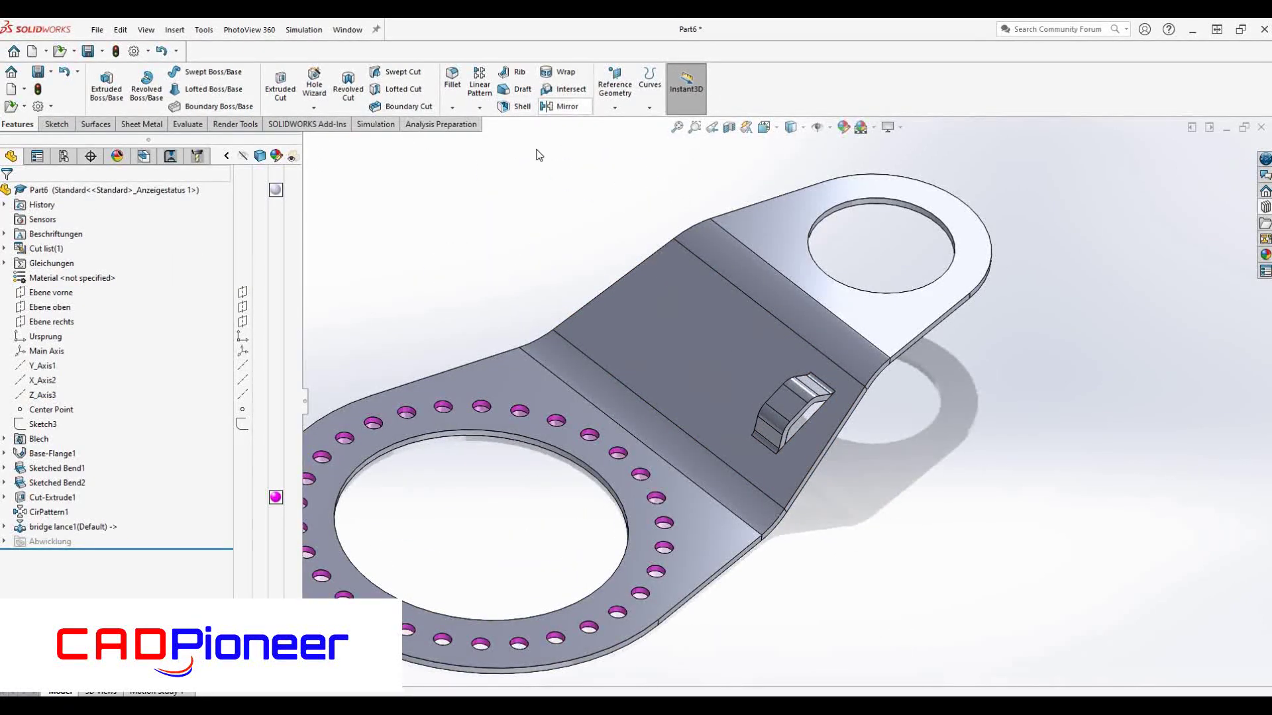
- Mirror bridge lance1 across Ebene rechts to create a matching second lance
left_click(560, 106)
left_click(157, 277)
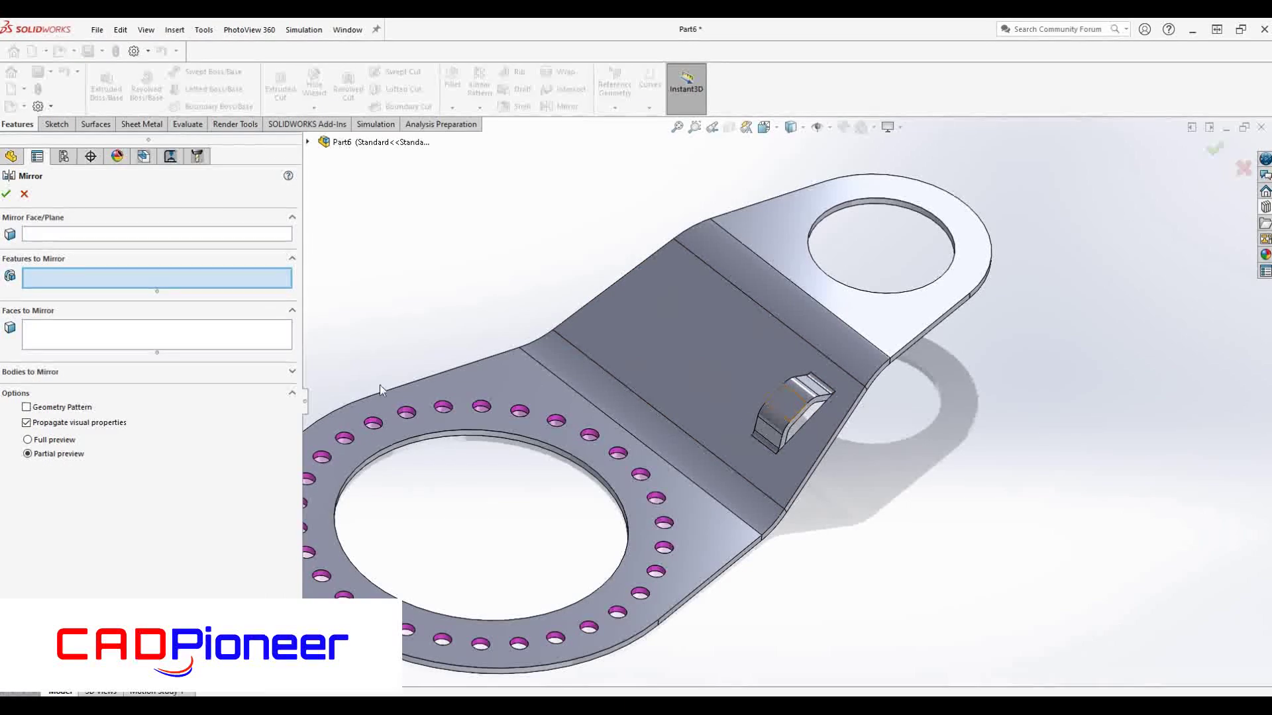
left_click(308, 142)
left_click(226, 234)
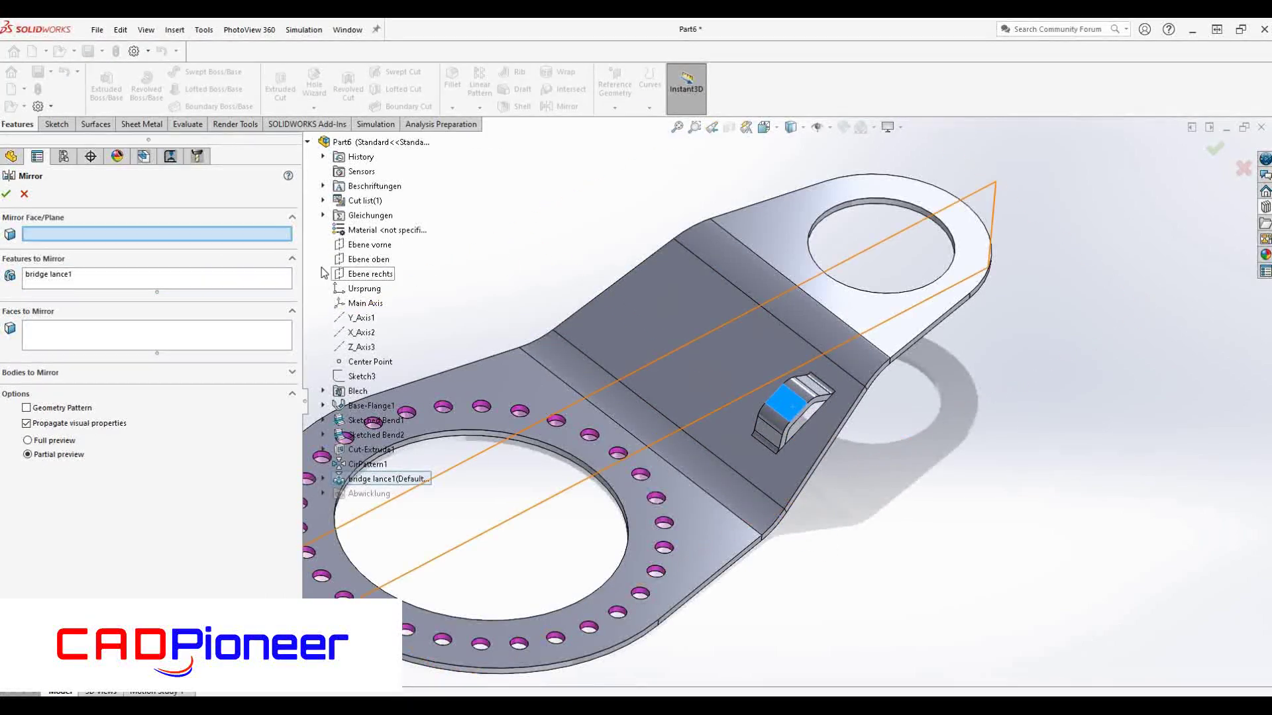
left_click(324, 273)
left_click(6, 194)
scroll(704, 331, "up", 3)
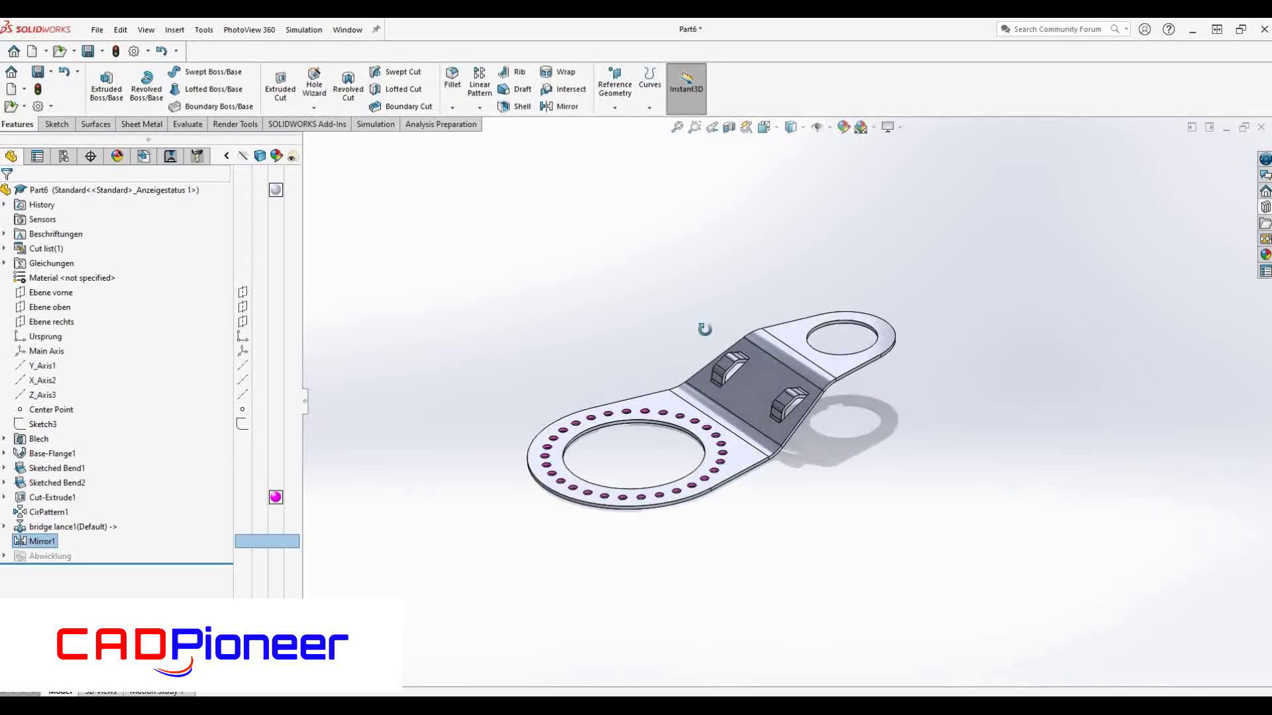
middle_click_drag(704, 329, 547, 423)
middle_click_drag(815, 431, 799, 407)
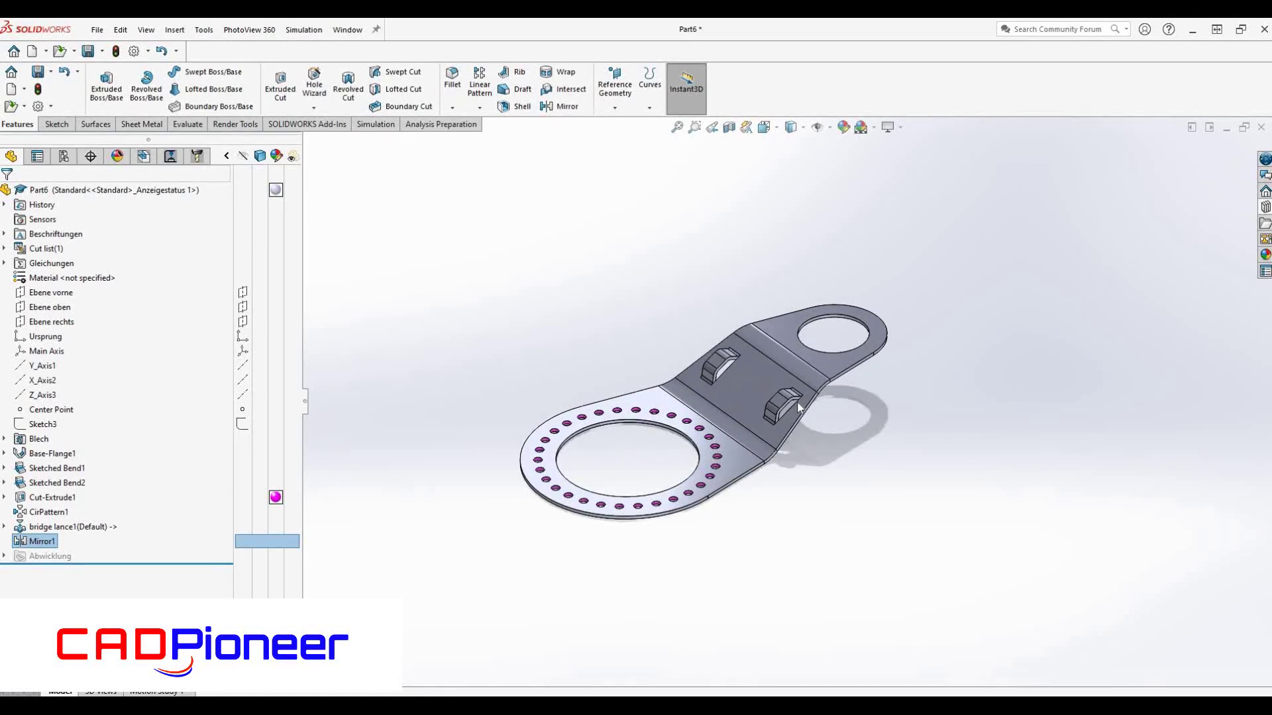
scroll(771, 427, "down", 3)
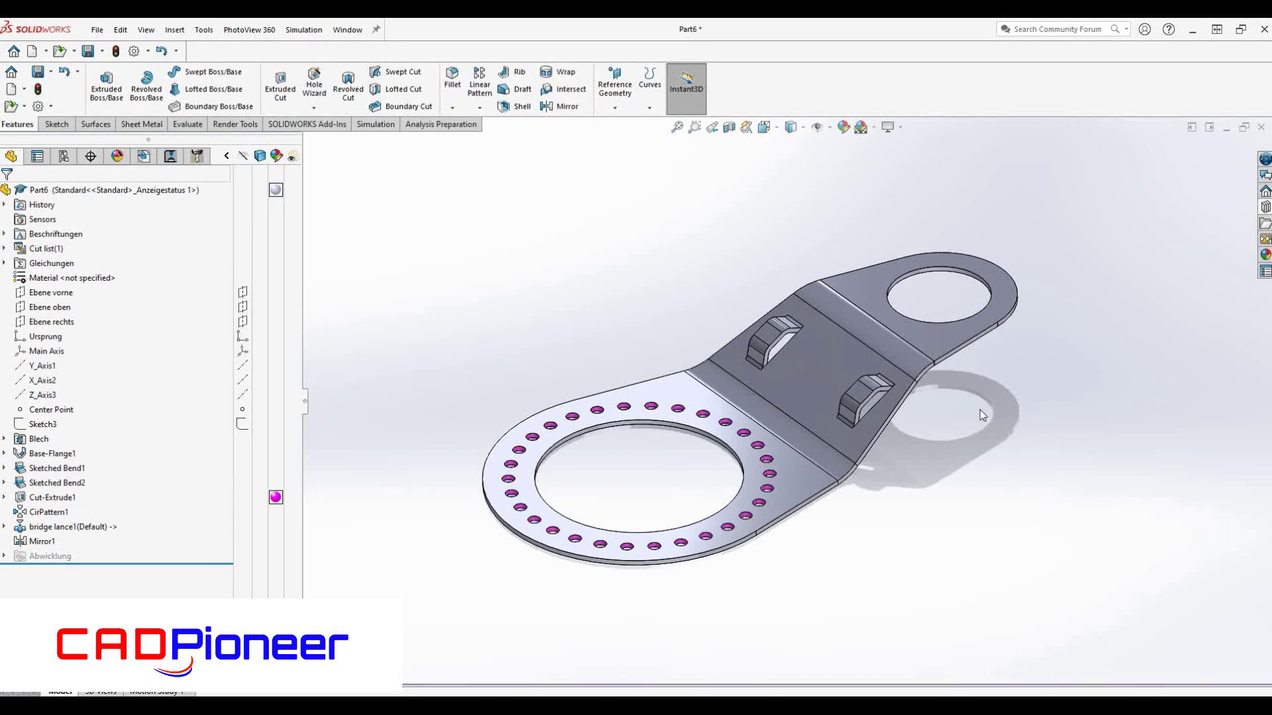
left_click(992, 304)
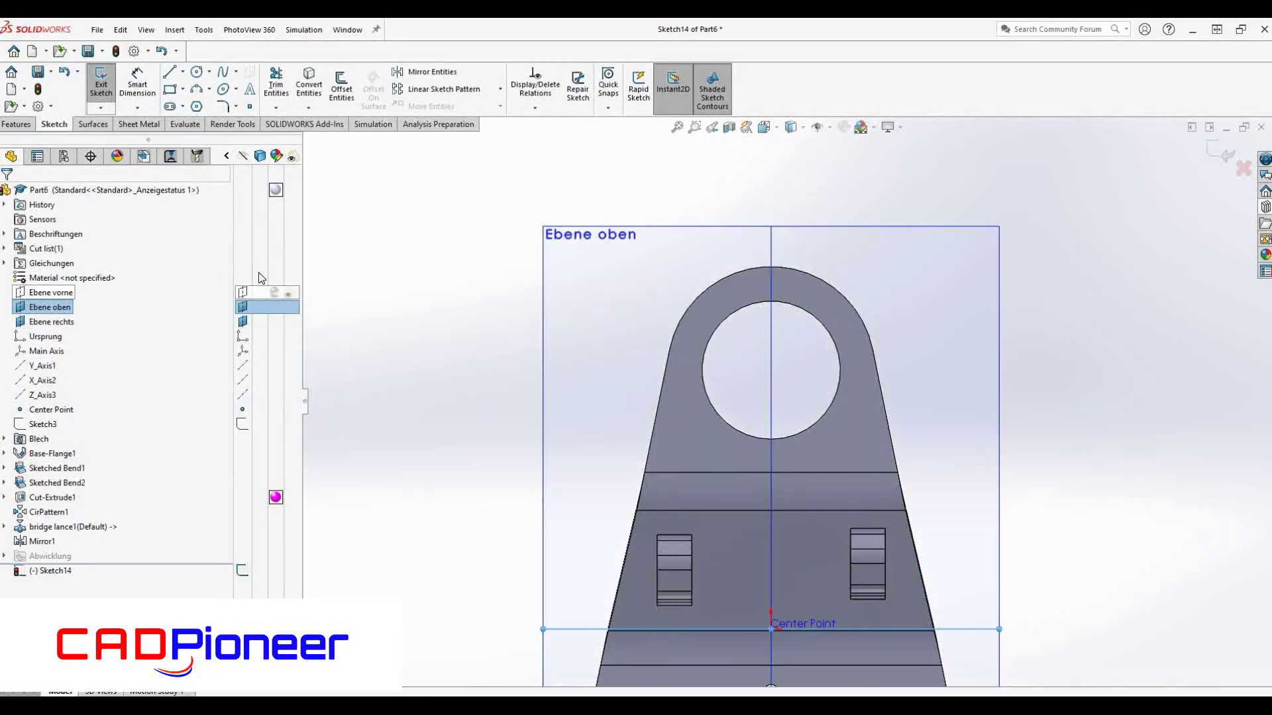
- Sketch a Ø5 mm circle on the small end, 5 mm above the large hole
left_click(196, 72)
left_click(771, 288)
right_click_drag(785, 291, 795, 255)
left_click(810, 254)
type("5.78217721mm")
key("Return")
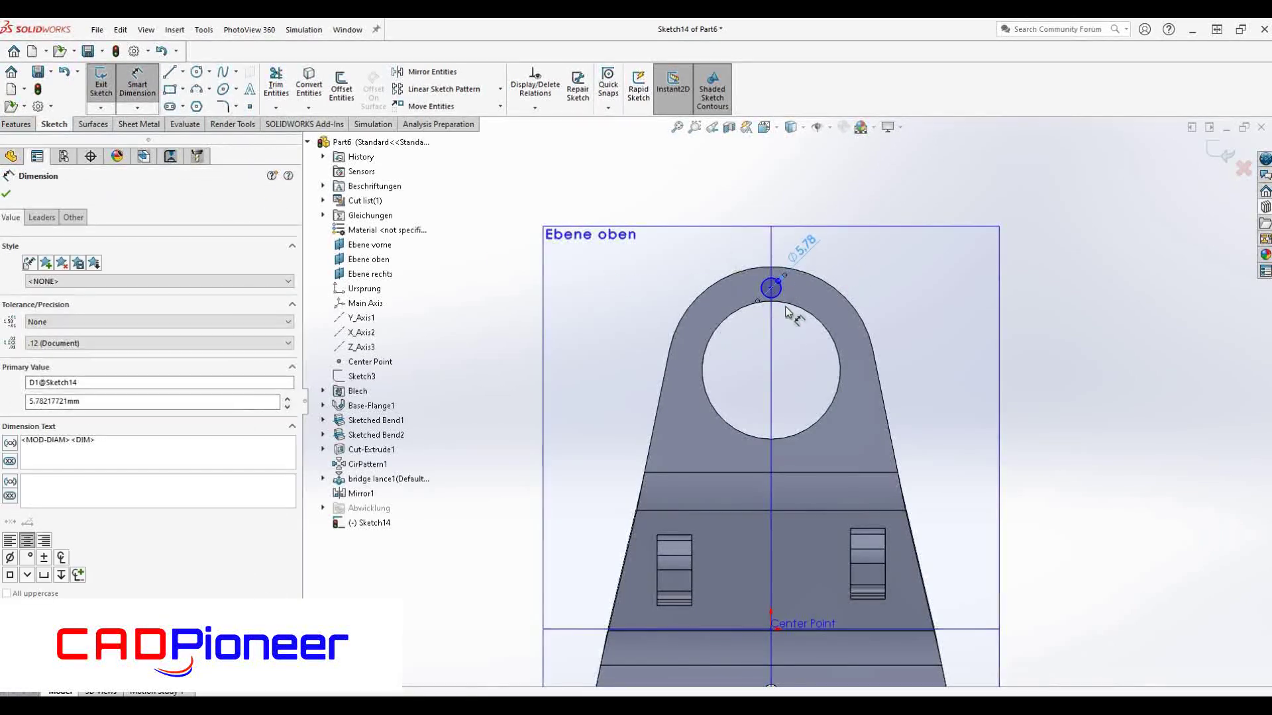
left_click(771, 289)
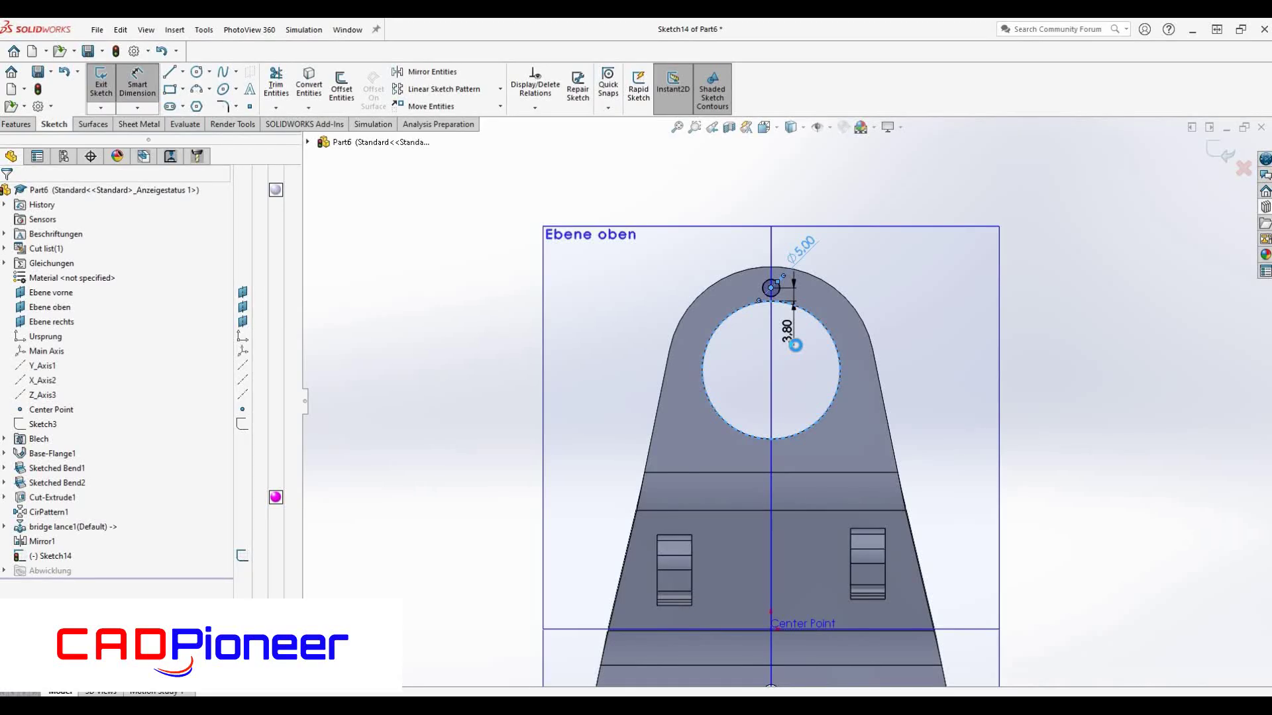
left_click(788, 339)
type("5")
key("Return")
left_click(14, 196)
- Cut the Ø5 circle through the small end as Cut-Extrude2
left_click(101, 85)
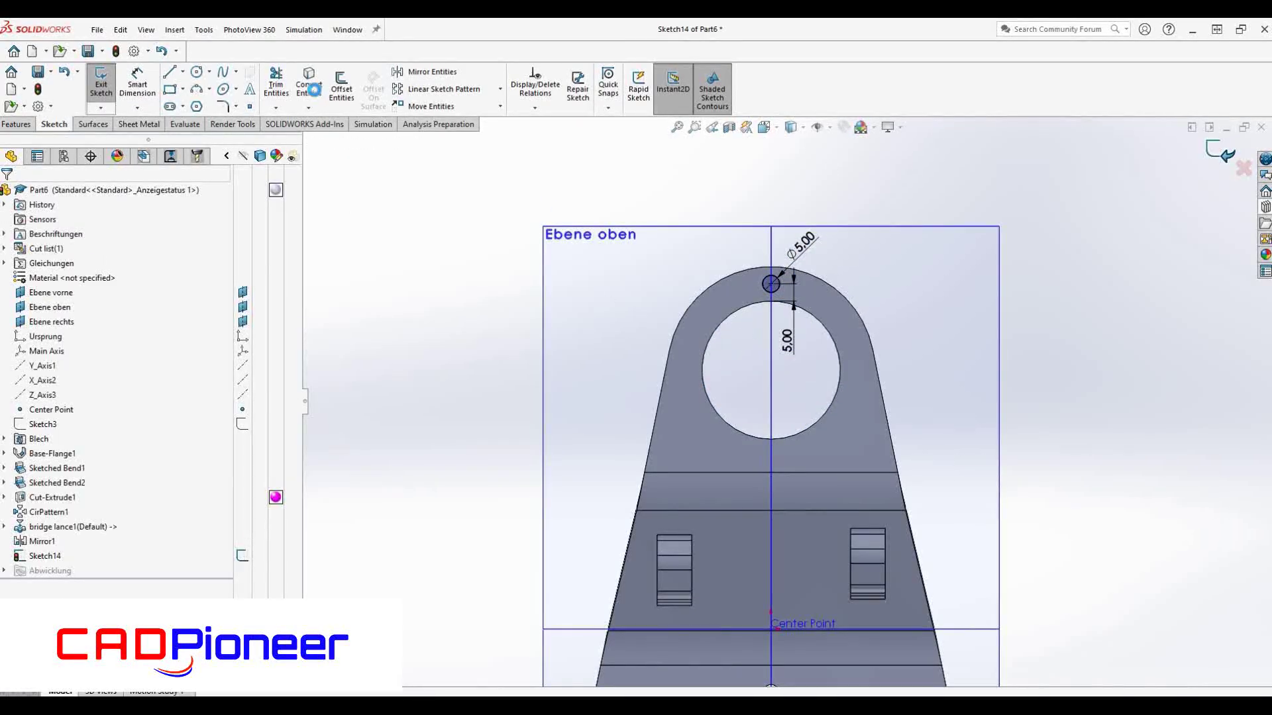
left_click(141, 124)
left_click(562, 71)
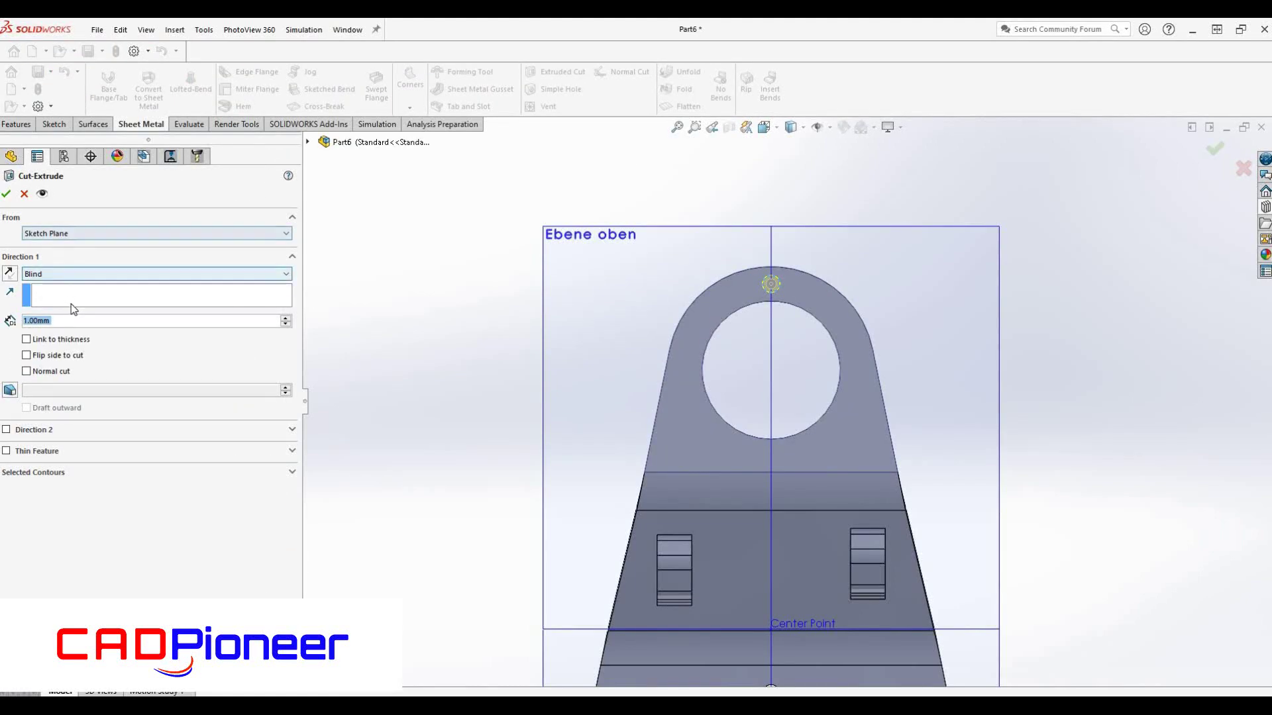
left_click(71, 274)
left_click(72, 297)
left_click(6, 193)
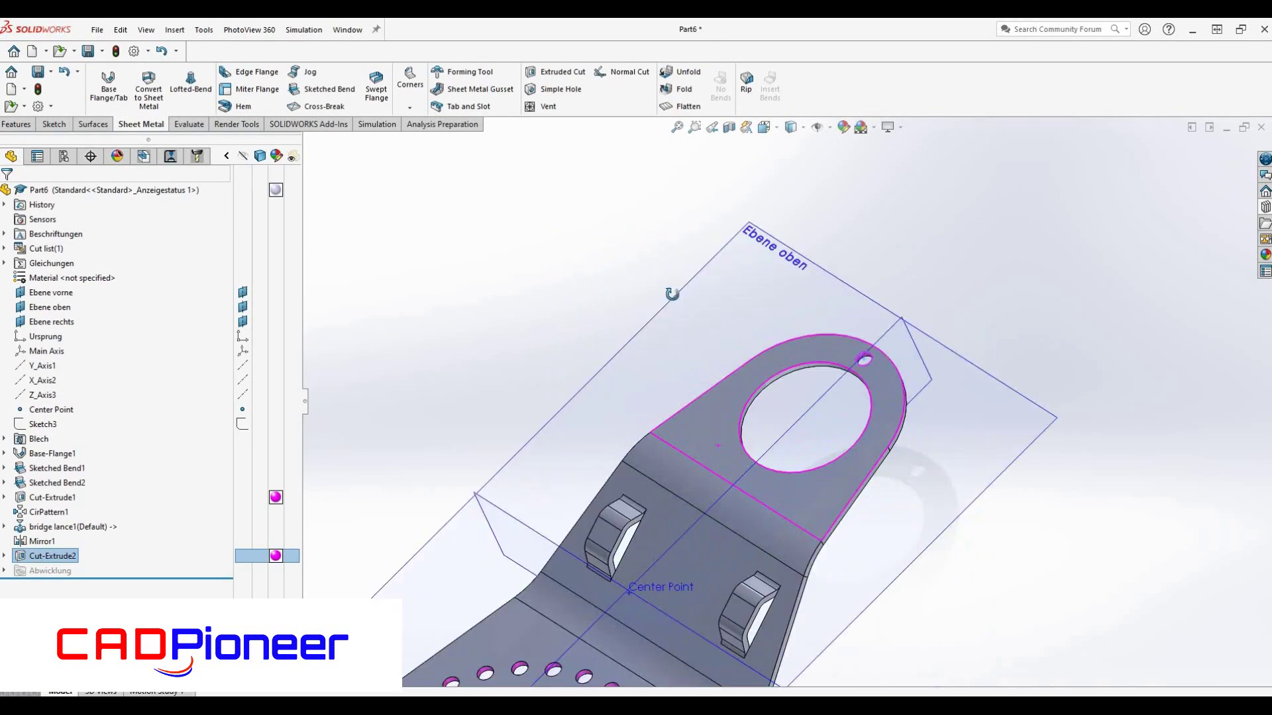
- Circular-pattern Cut-Extrude2 around the small end's large hole, then zoom to fit the bracket
left_click(479, 107)
left_click(510, 139)
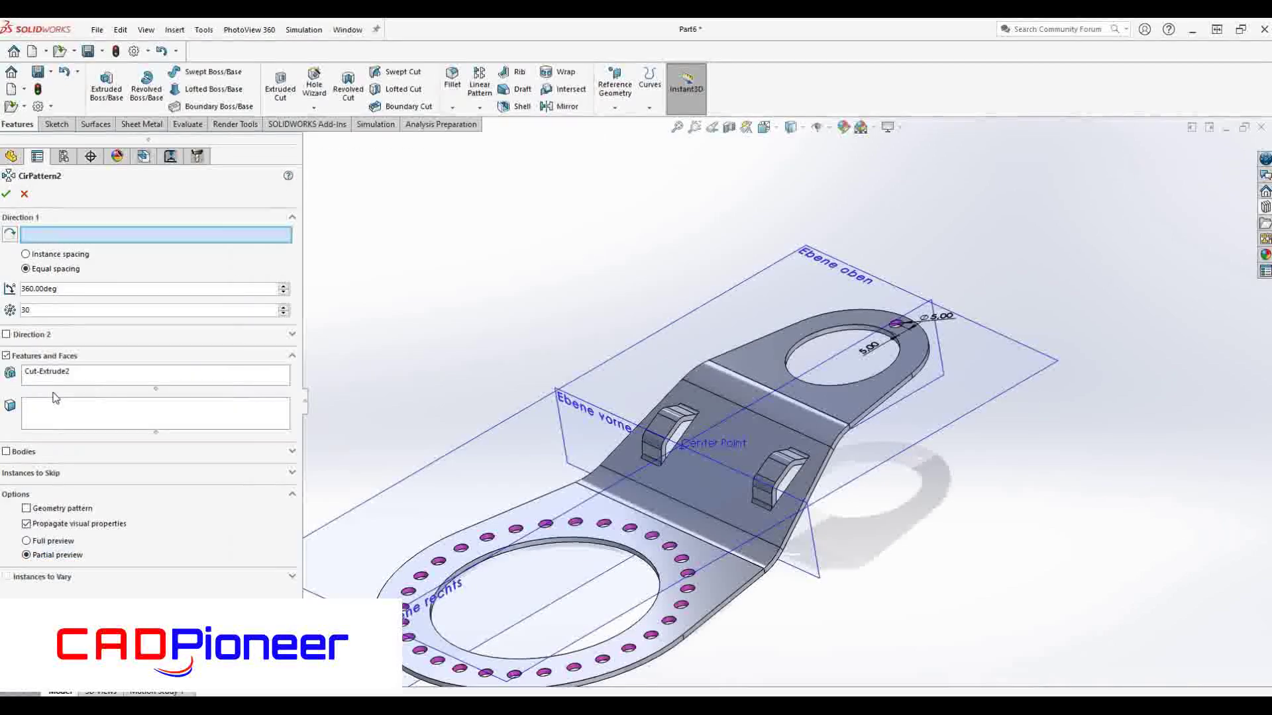
left_click(824, 338)
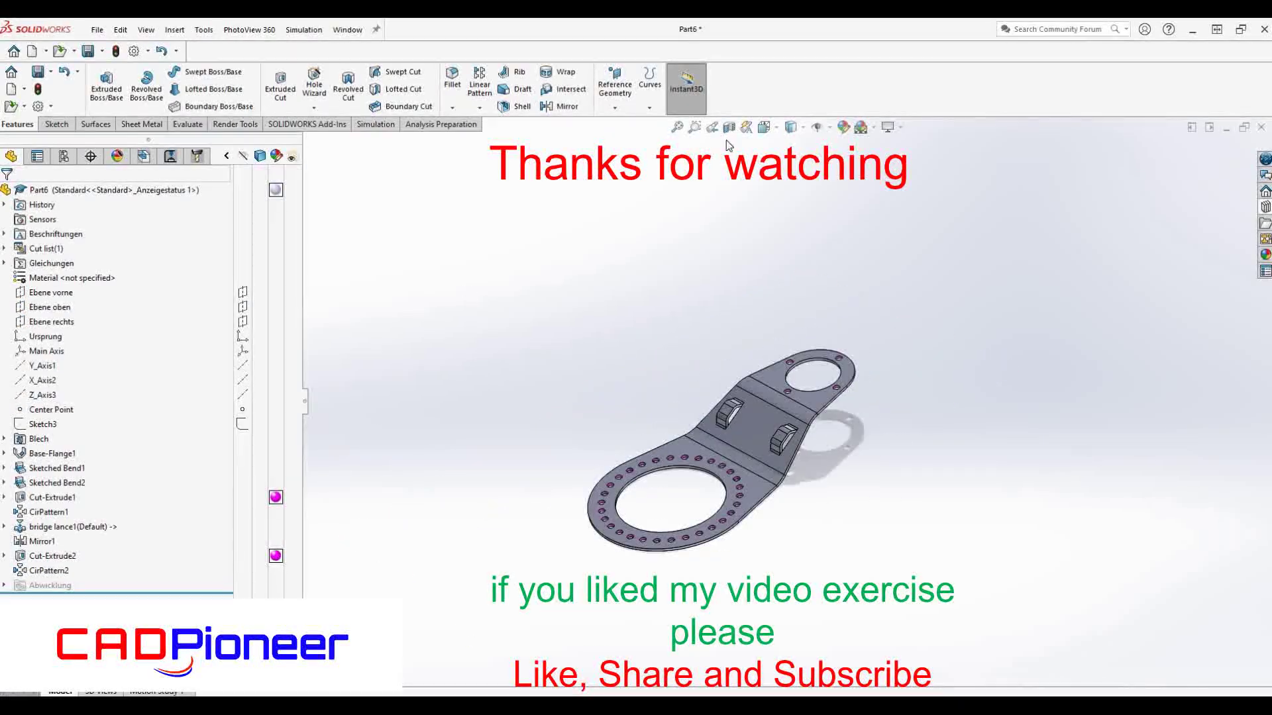
left_click(776, 127)
left_click(780, 198)
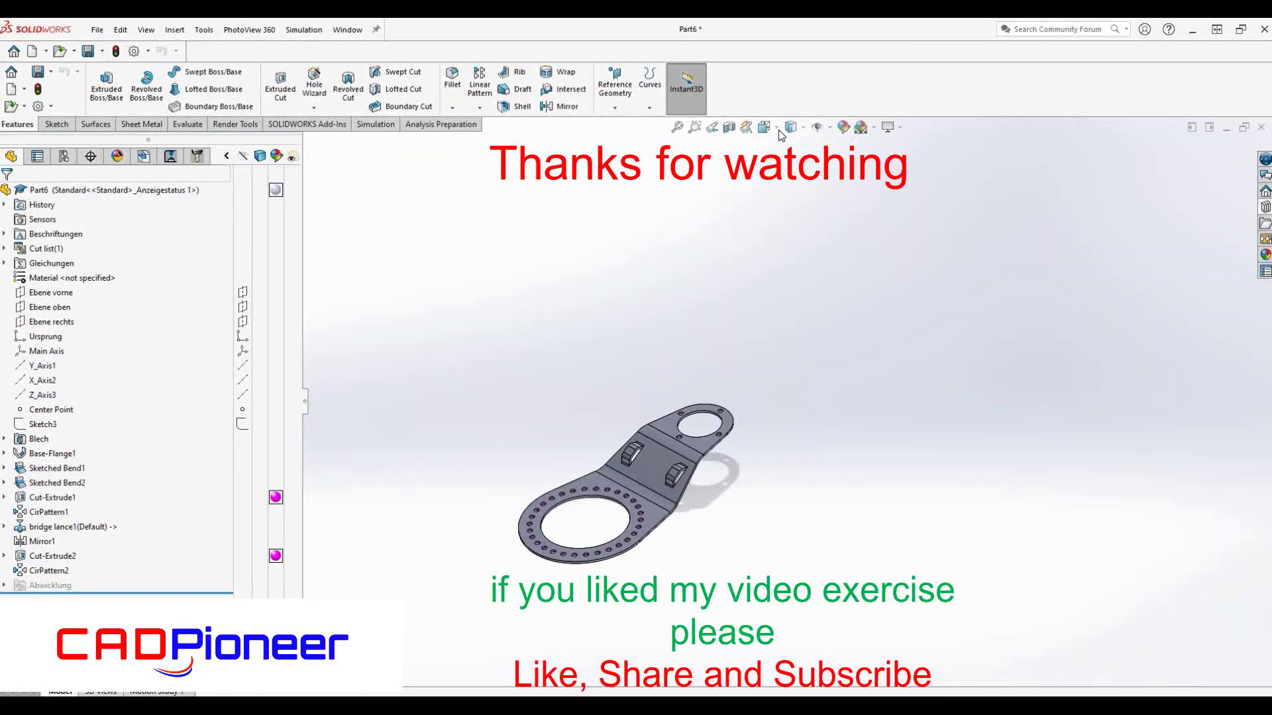